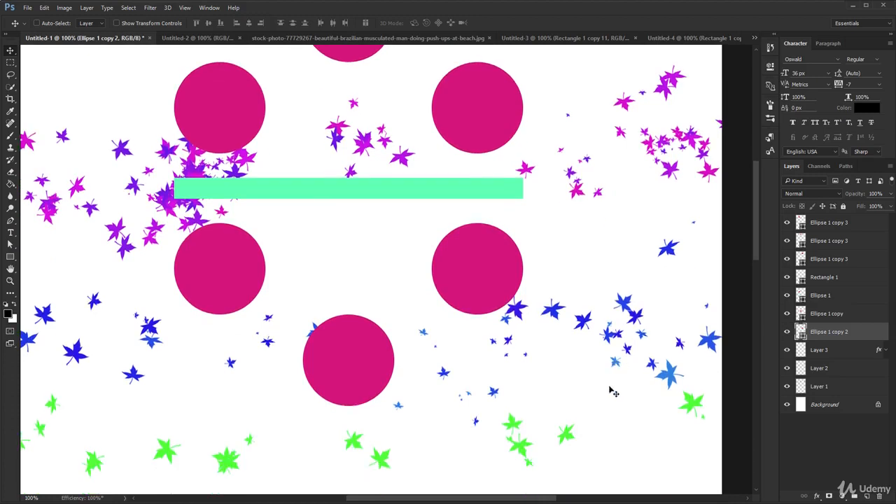
Step: Group the three leaf layers, Layer 1 through Layer 3, and name the group "leafs"
click(787, 386)
click(787, 387)
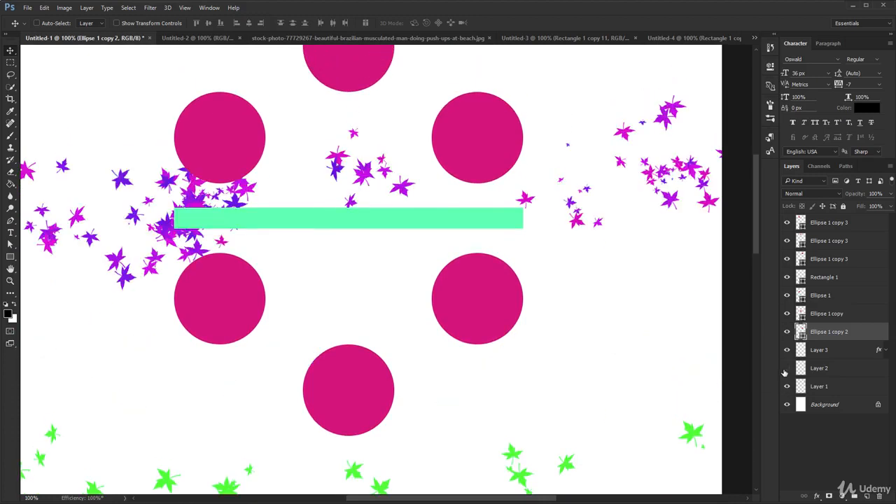
click(825, 354)
shift+click(828, 385)
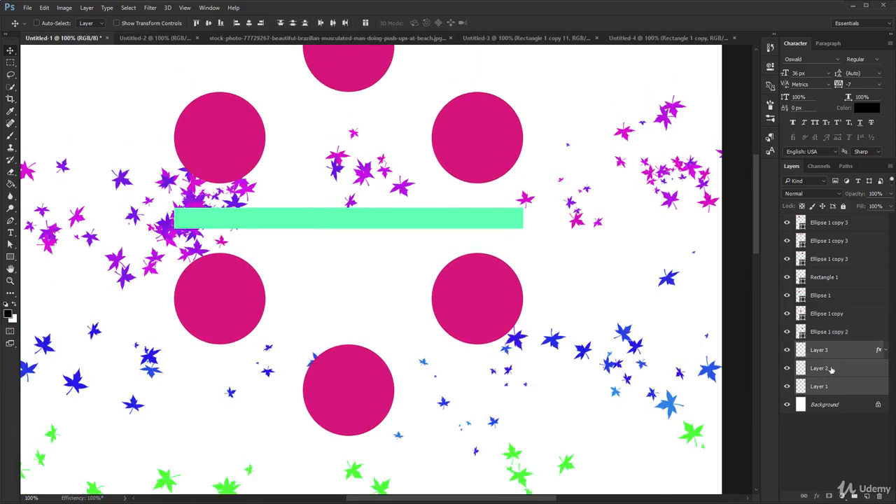
key(ctrl+g)
double_click(825, 350)
text(leafs)
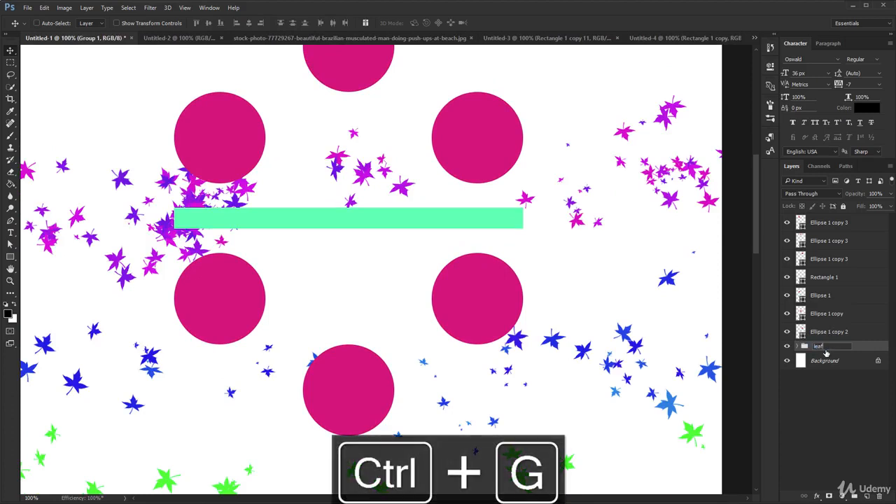
key(Return)
Step: Group the six ellipse layers, leaving out Rectangle 1, and name the group "circles"
click(848, 332)
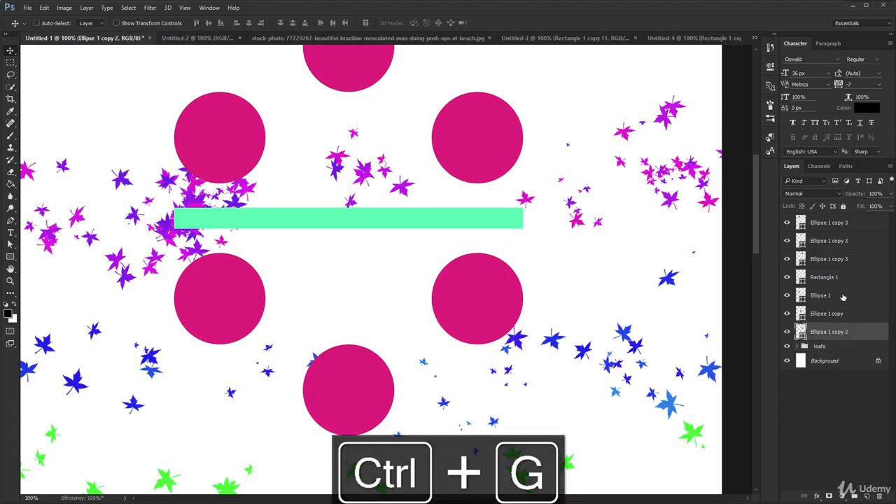
shift+click(844, 295)
ctrl+click(842, 258)
ctrl+click(847, 240)
ctrl+click(843, 222)
drag(557, 222, 615, 254)
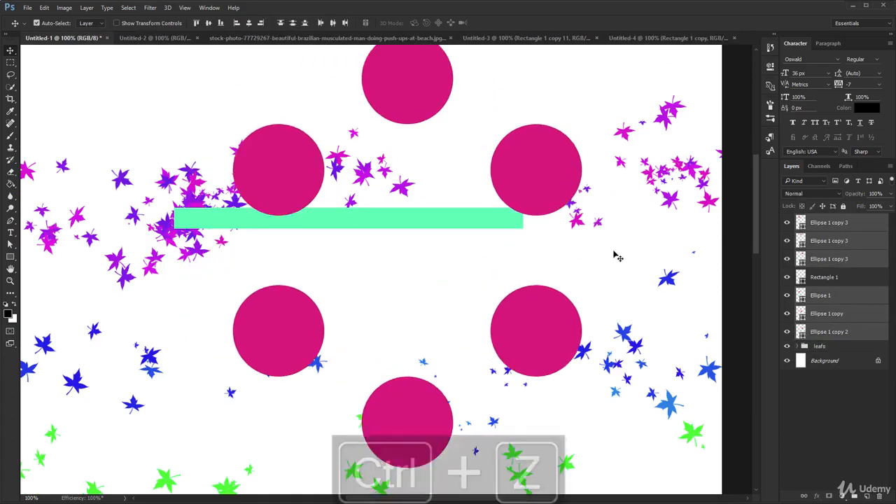
key(ctrl+z)
key(ctrl+g)
double_click(828, 220)
text(c)
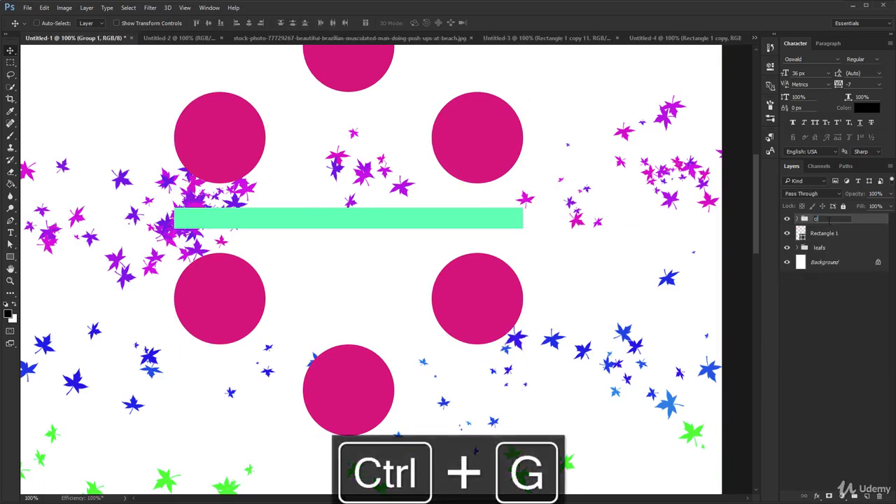
text(ircles)
key(Return)
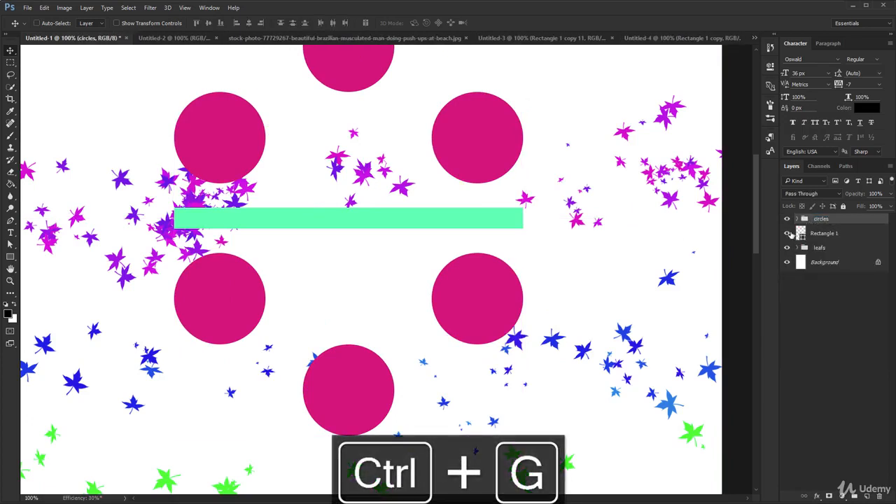
Step: Rename the Rectangle 1 layer as "teal bar"
double_click(823, 233)
text(teal b)
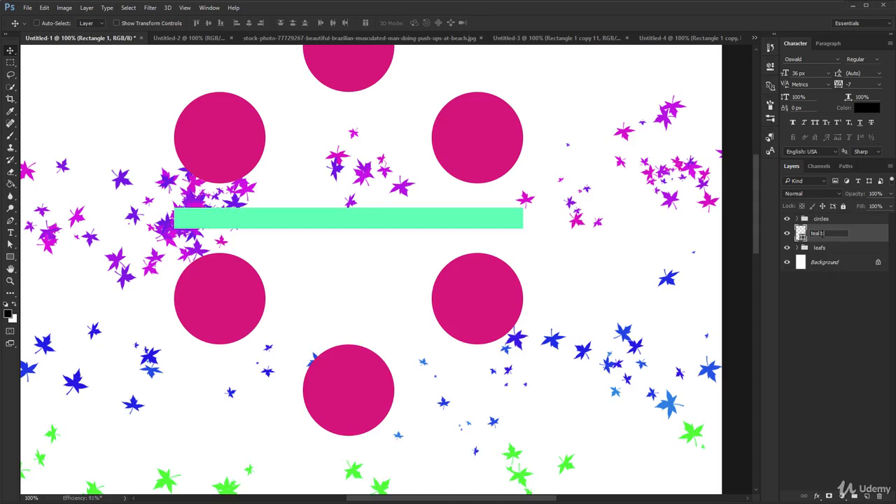
text(ar)
key(Return)
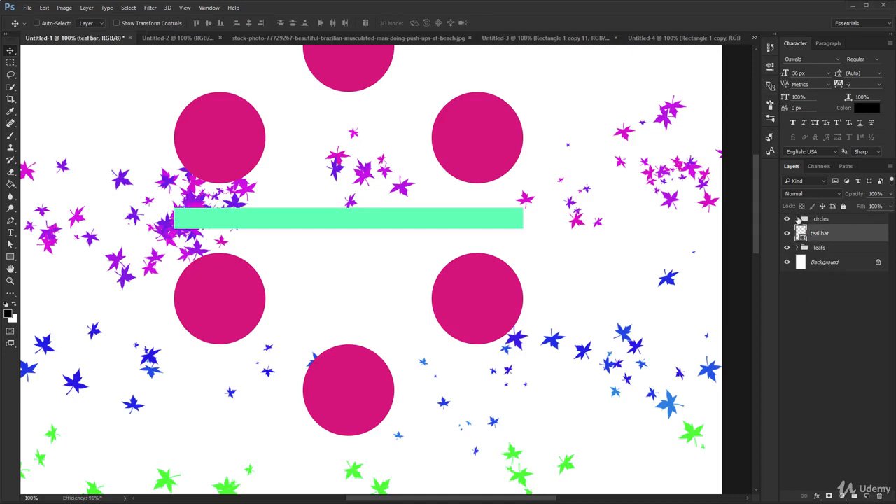
Step: Expand the layer groups and rename Layer 3, Layer 2 and Layer 1 in the leafs group as "grn", "bl" and "prp"
ctrl+click(797, 219)
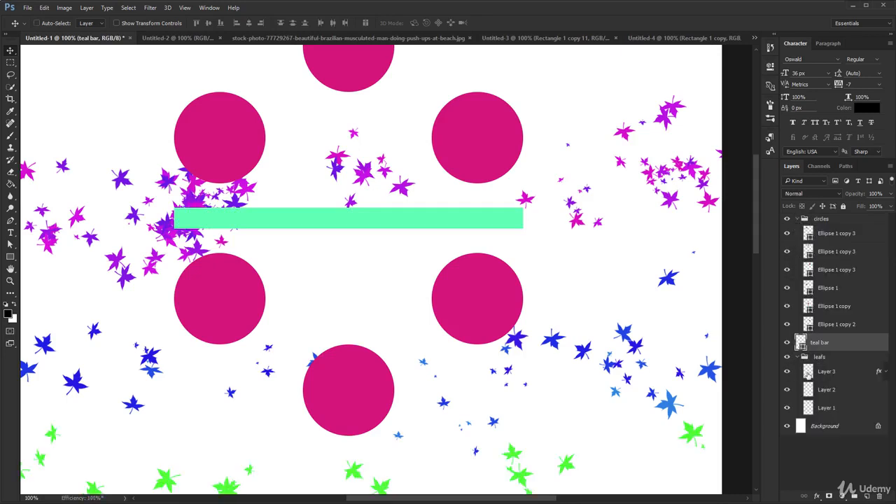
double_click(827, 372)
text(grn)
double_click(827, 390)
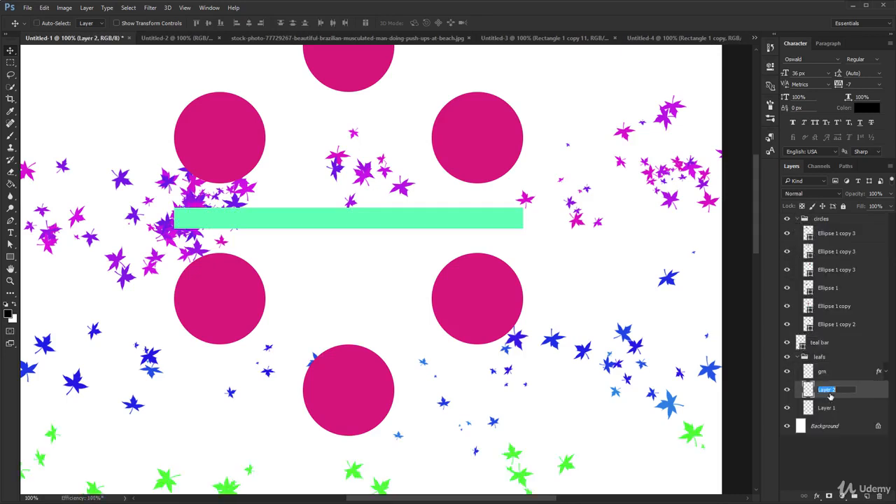
text(bl)
double_click(826, 408)
text(pr)
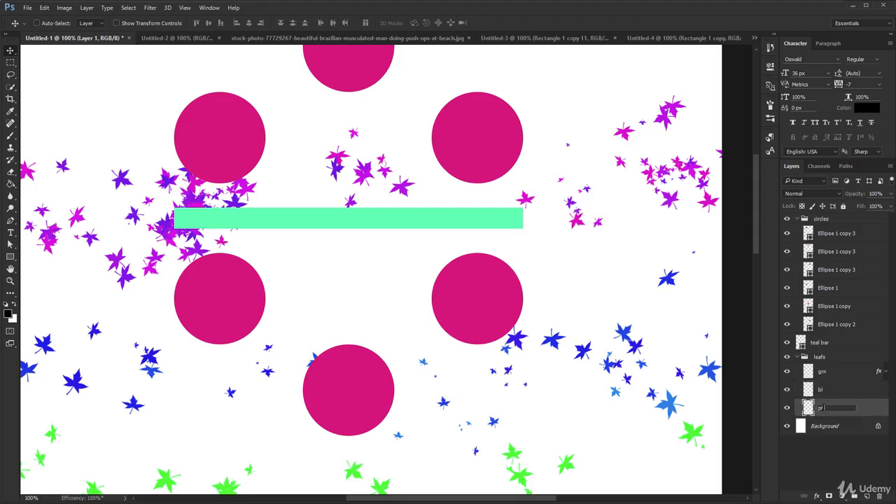
text(p)
key(Return)
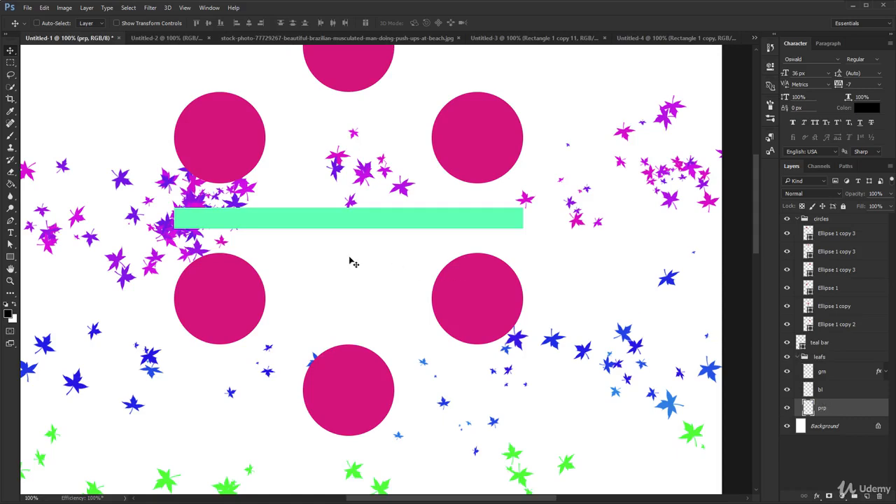
Step: Examine the color mode and bit depth options for a new document without creating one
key(ctrl+n)
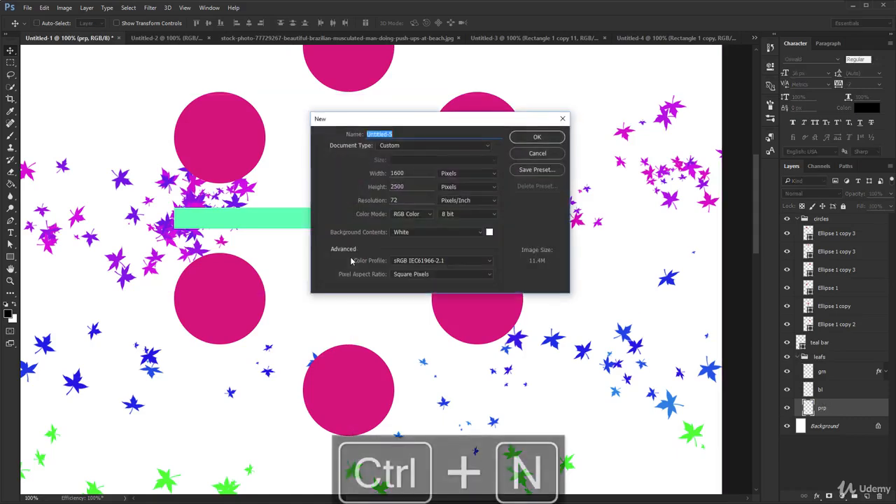
click(421, 217)
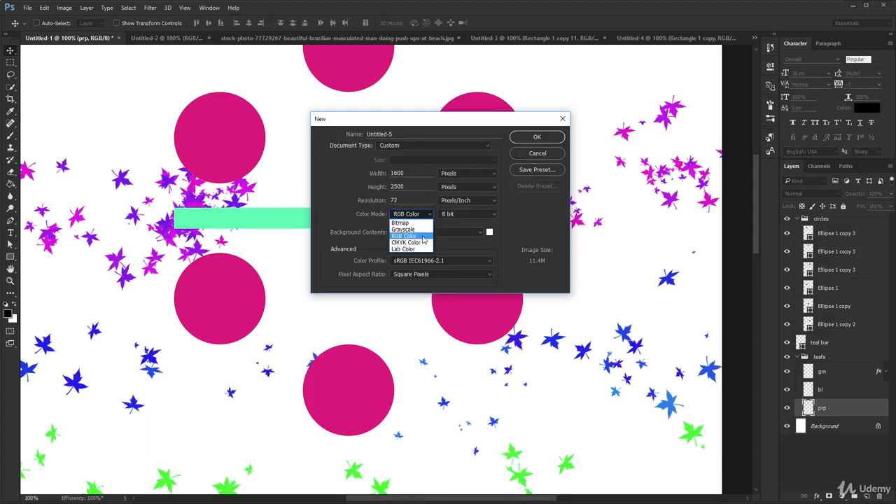
click(465, 214)
click(464, 214)
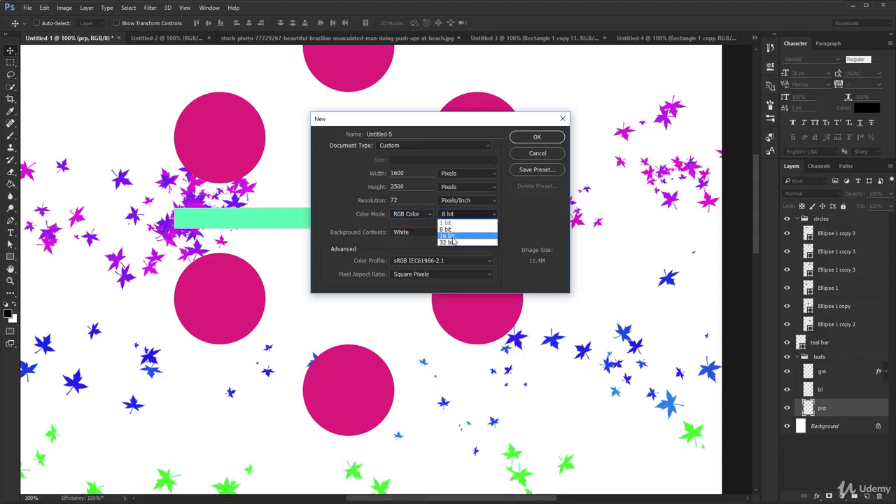
click(468, 231)
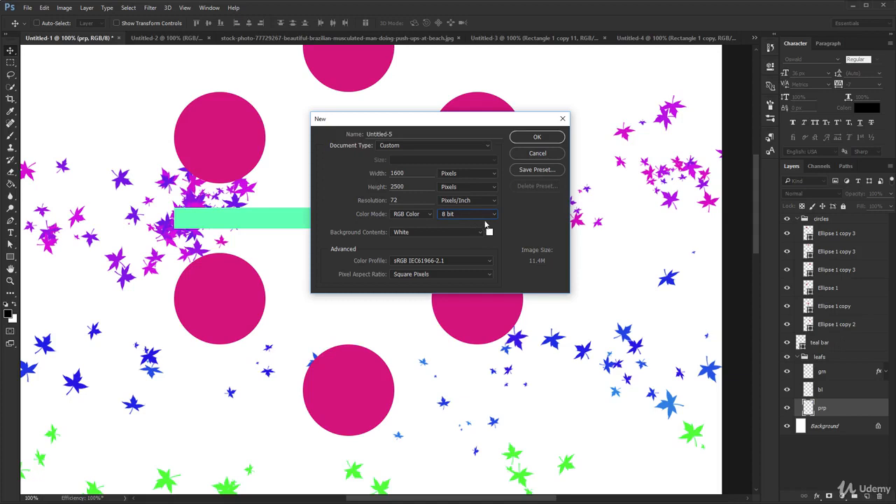
click(562, 119)
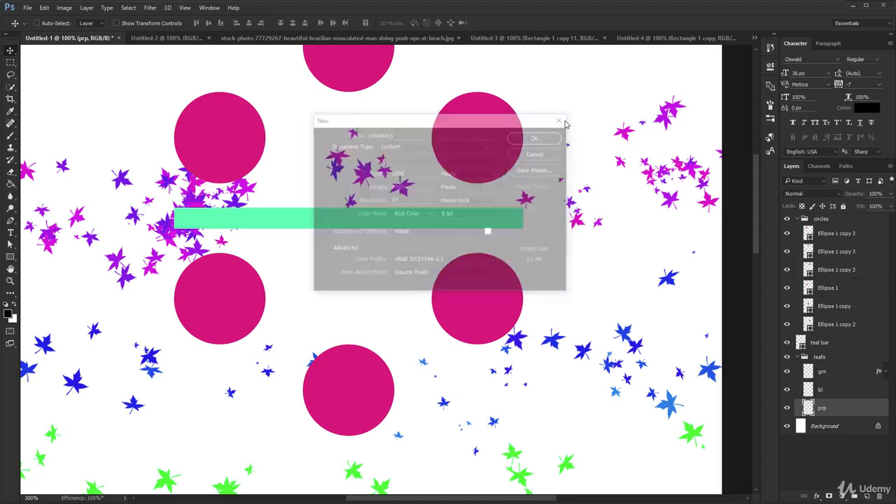
Step: Switch the layer thumbnails to large and review the contents of the circles and leafs groups
right_click(803, 411)
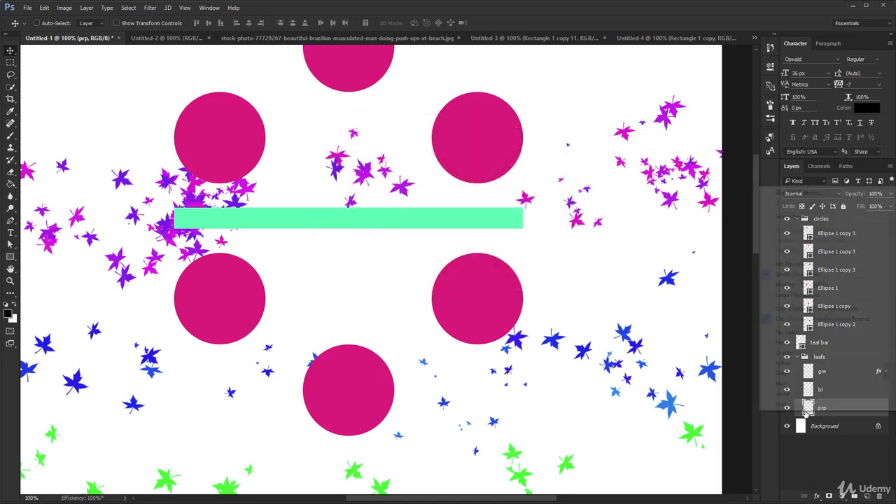
click(804, 300)
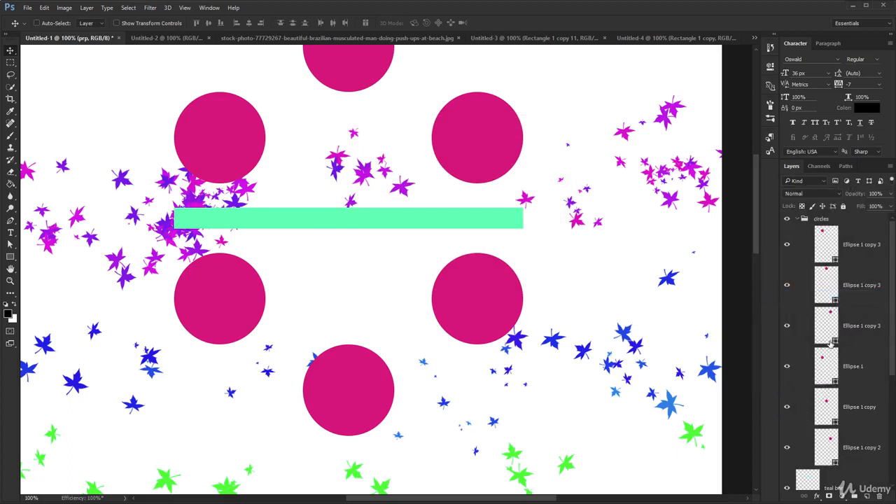
scroll(826, 335, down, 5)
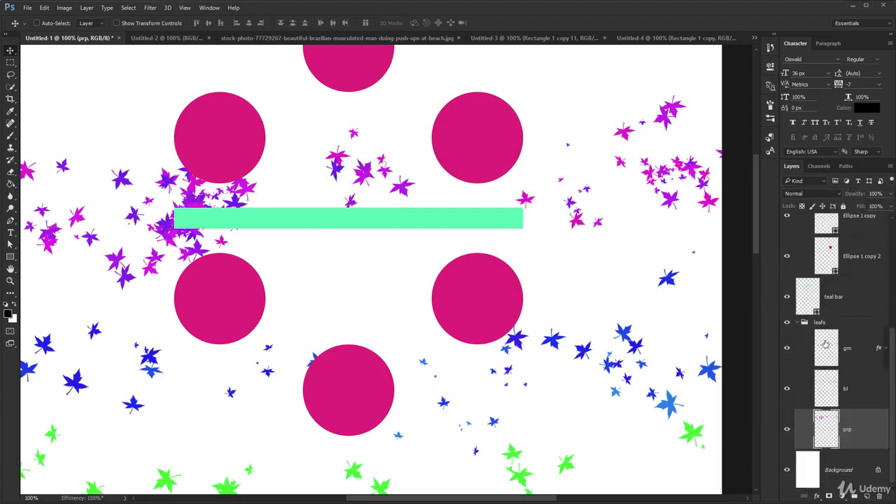
scroll(835, 355, up, 2)
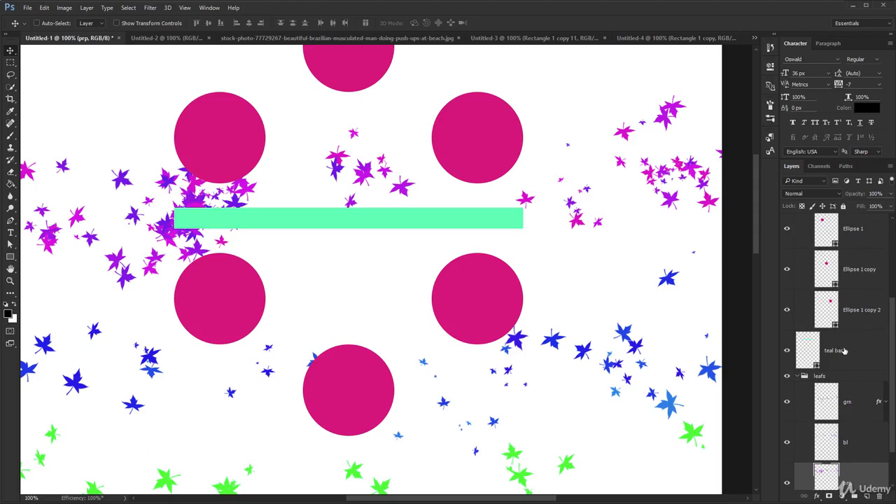
scroll(844, 350, up, 5)
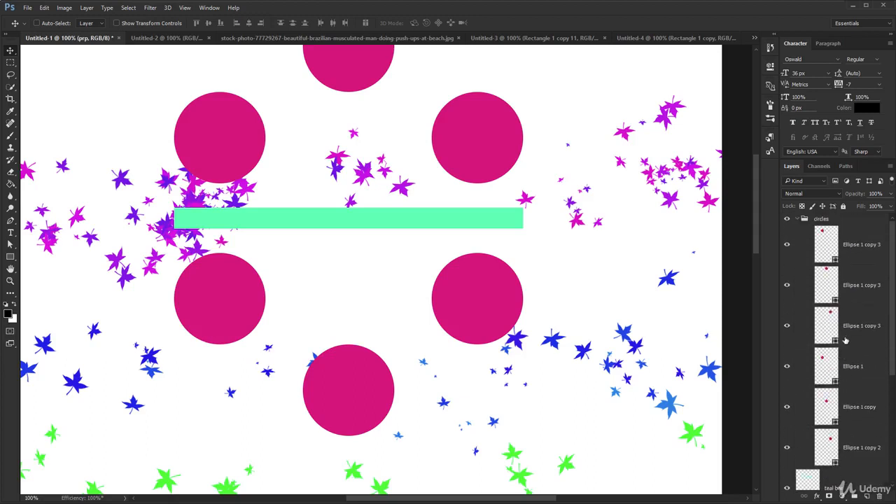
Step: Rename the six ellipse layers in the circles group from top to bottom as 1, 2, 3, 1, 2, 3
double_click(863, 246)
text(1)
key(Tab)
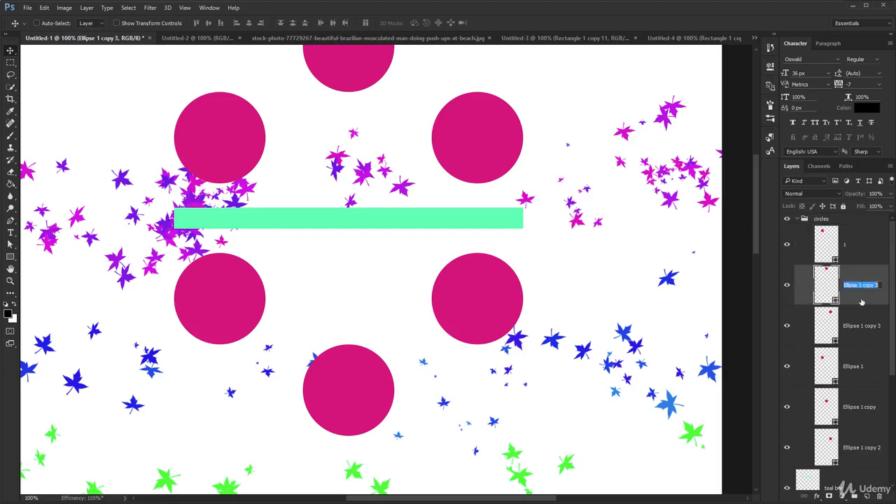
text(2)
key(Tab)
text(3)
key(Tab)
text(1)
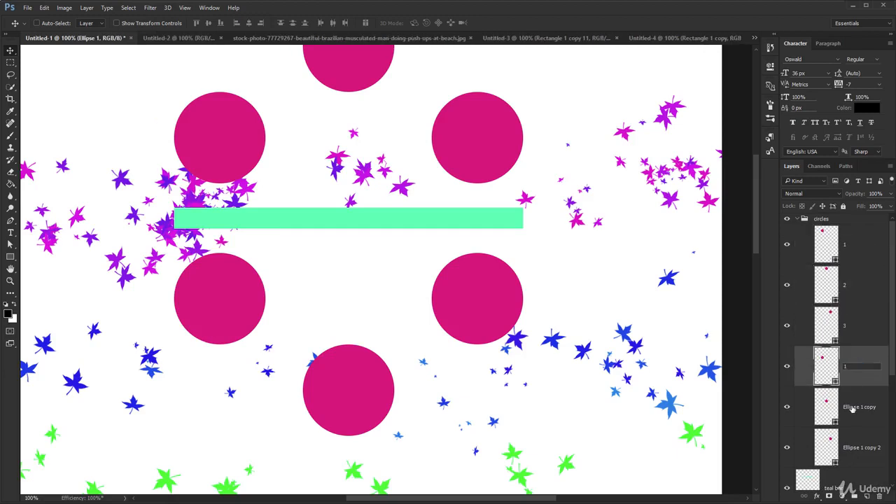
key(Tab)
text(2)
key(Tab)
text(3)
click(853, 411)
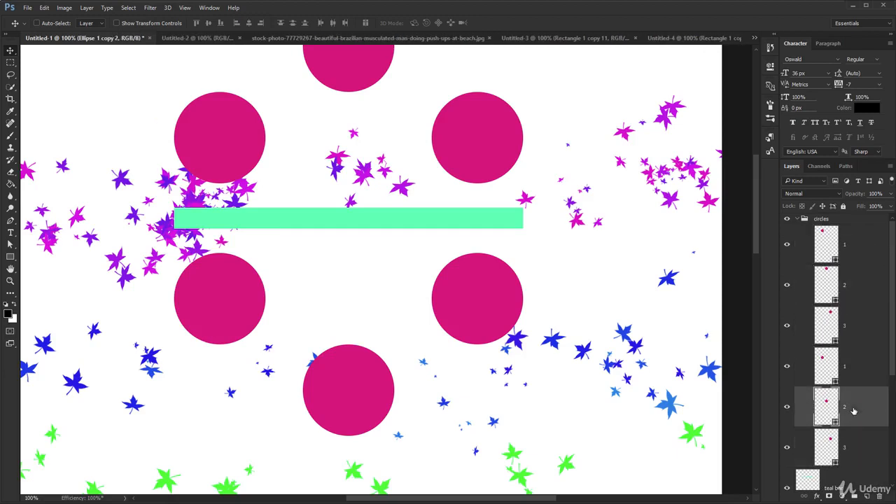
Step: Switch the layer thumbnails to the small size
right_click(829, 411)
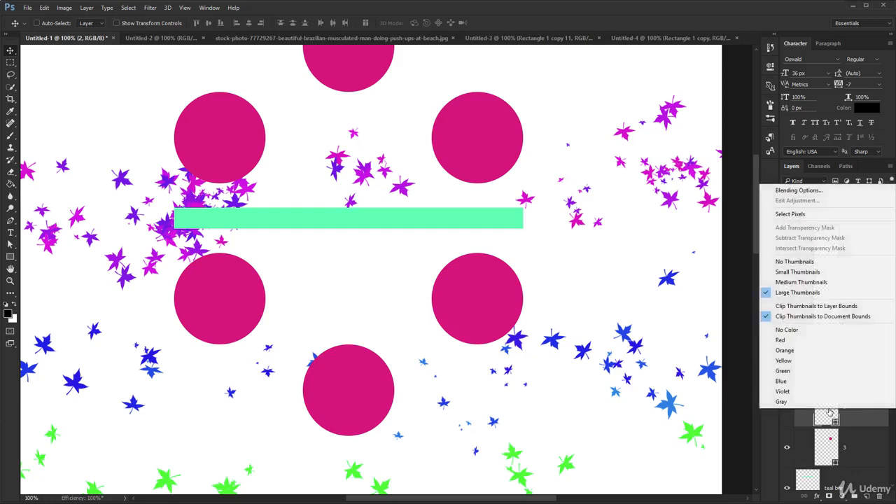
click(796, 272)
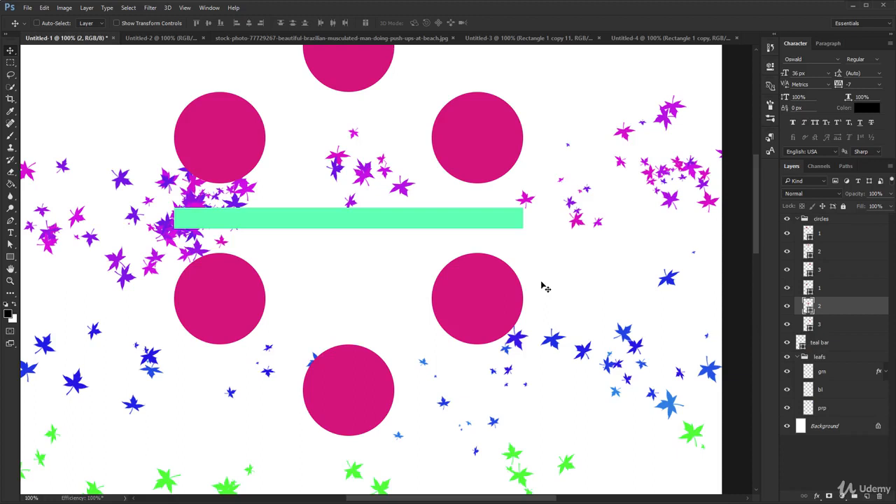
Step: Draw a rectangular marquee selection over the purple leaves between the two upper circles, and deselect it
click(12, 63)
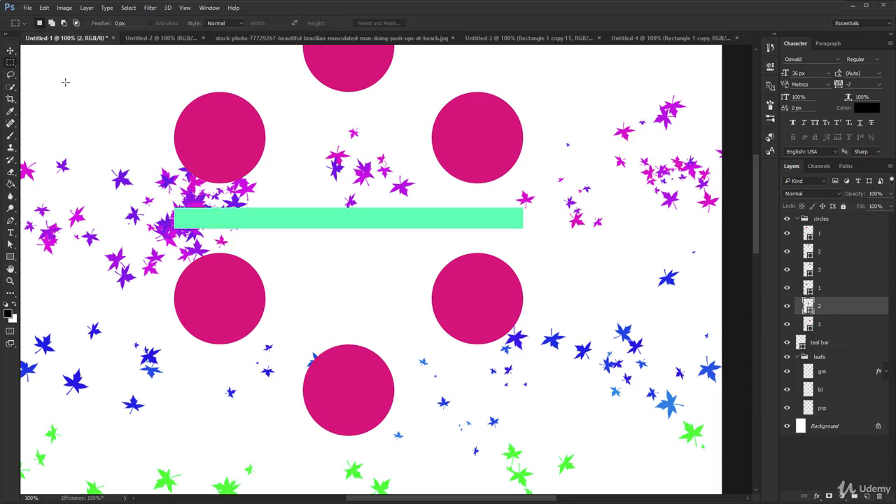
drag(315, 105, 388, 174)
click(131, 9)
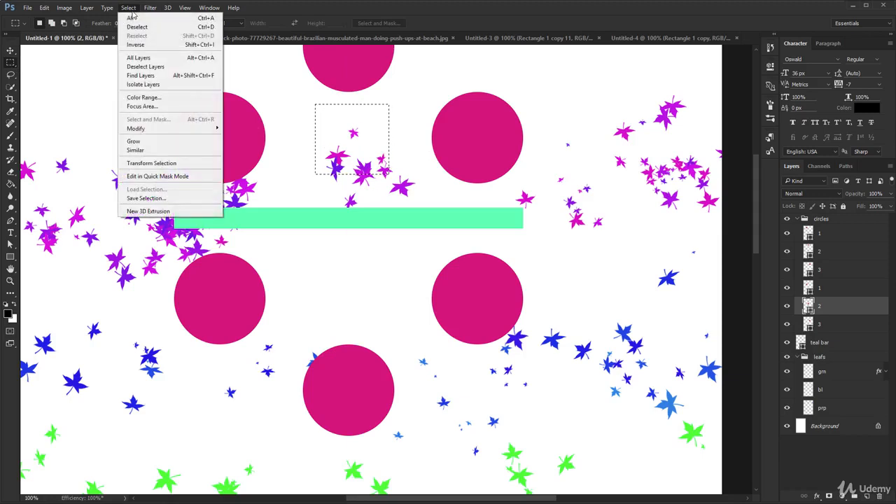
click(136, 26)
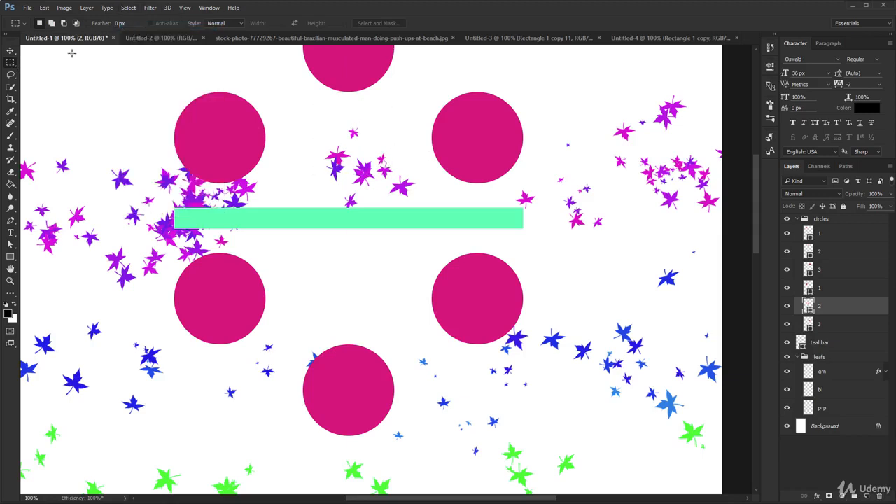
click(10, 74)
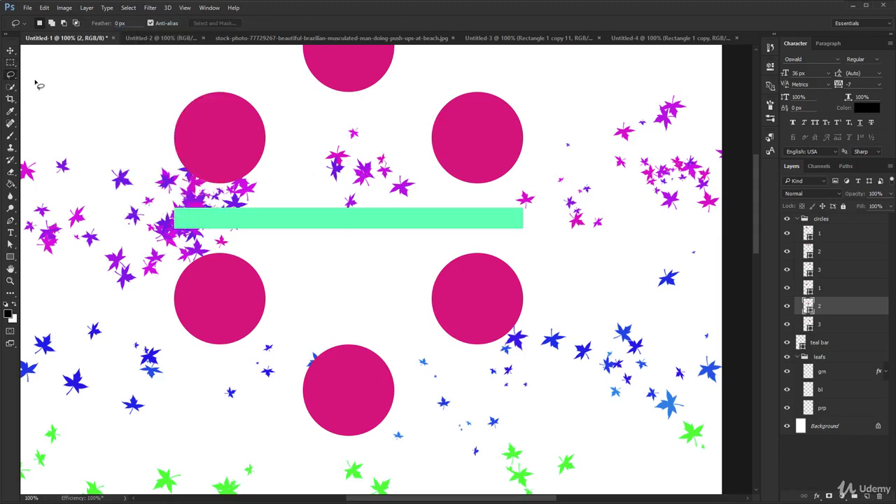
click(11, 87)
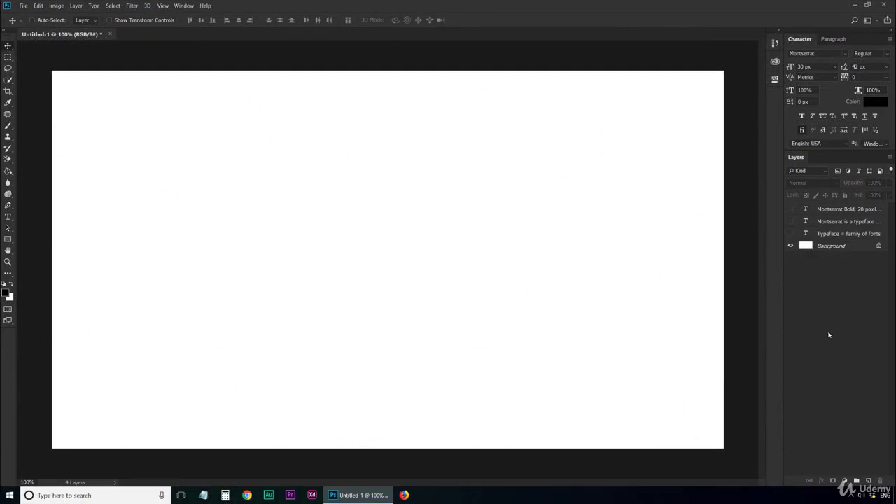
Step: Show the hidden text layers "Typeface = family of fonts" and "Montserrat is a typeface ..." in the typography document
click(791, 234)
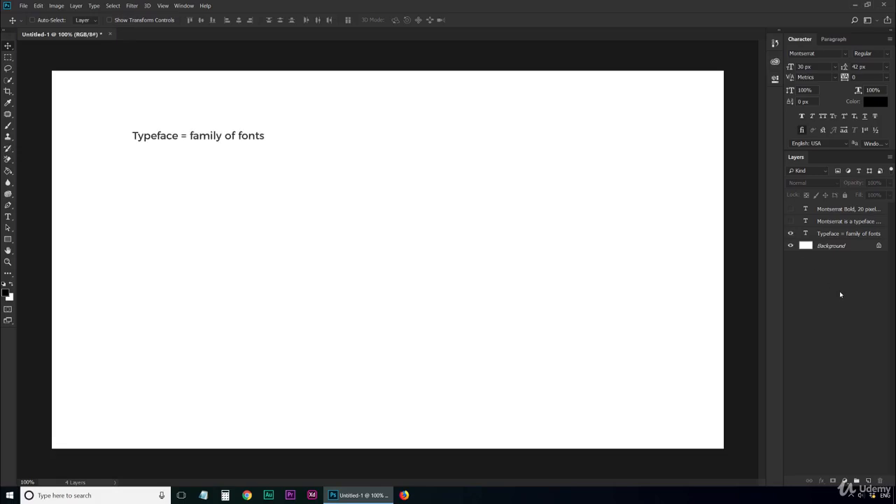
click(790, 221)
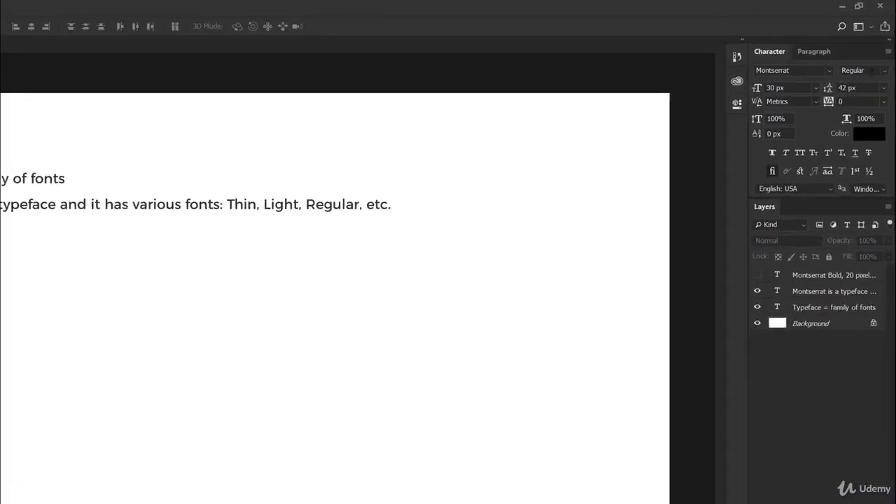
Step: Examine the font styles available for the Montserrat typeface and highlight the typeface name
click(883, 54)
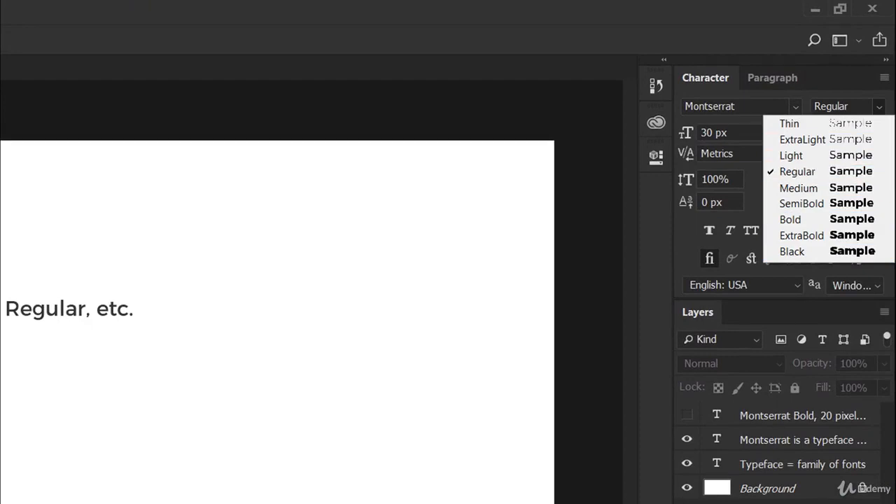
key(Escape)
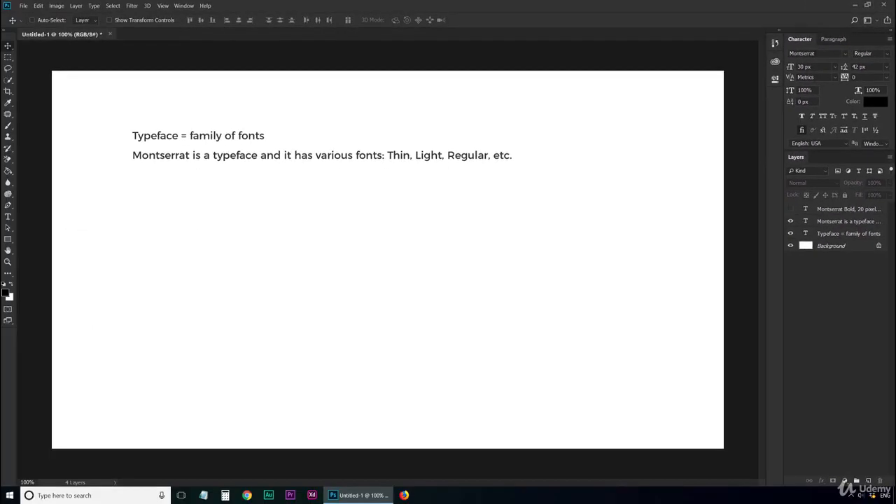
click(820, 54)
Step: Show the hidden text layer "Montserrat Bold, 20 pixels = a specific font" and select it
click(792, 209)
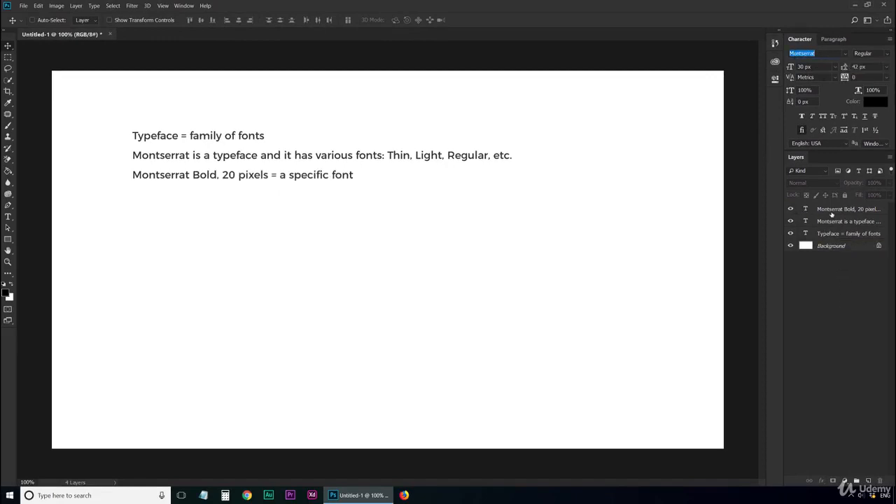
click(839, 214)
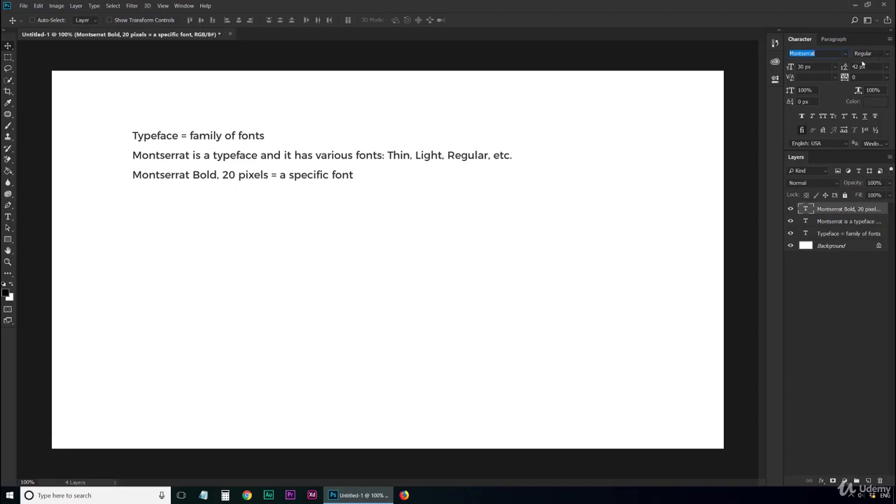
key(Escape)
Step: Highlight the word "typeface" in the second text line with the Type tool and end the text edit
key(t)
drag(213, 157, 257, 156)
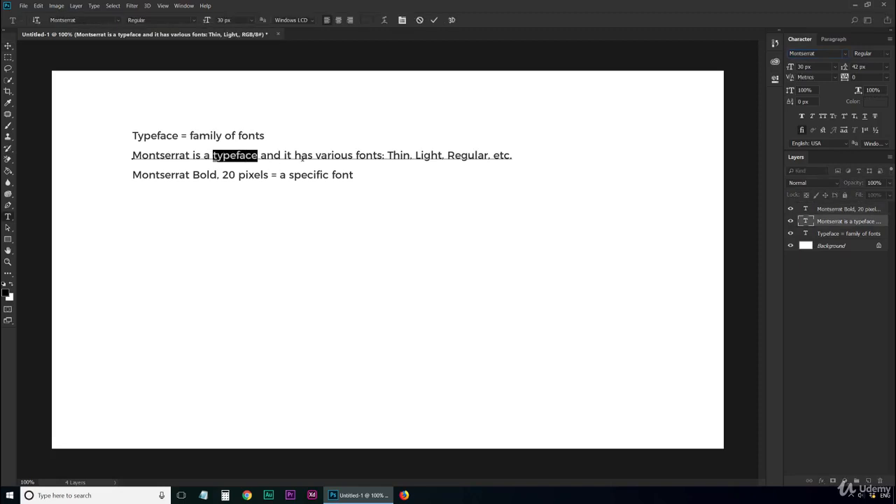
click(434, 20)
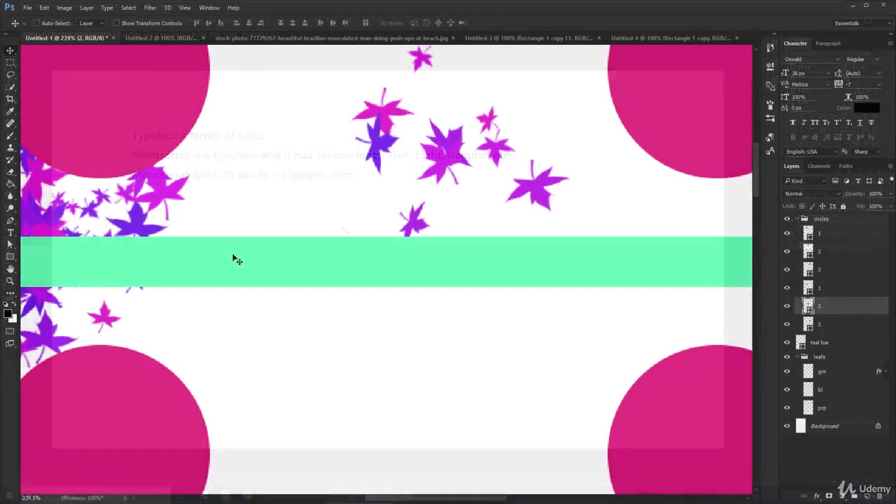
Step: Examine the magnified circles, teal bar and leaves by moving across the artwork in the Untitled-1 document
scroll(234, 256, up, 3)
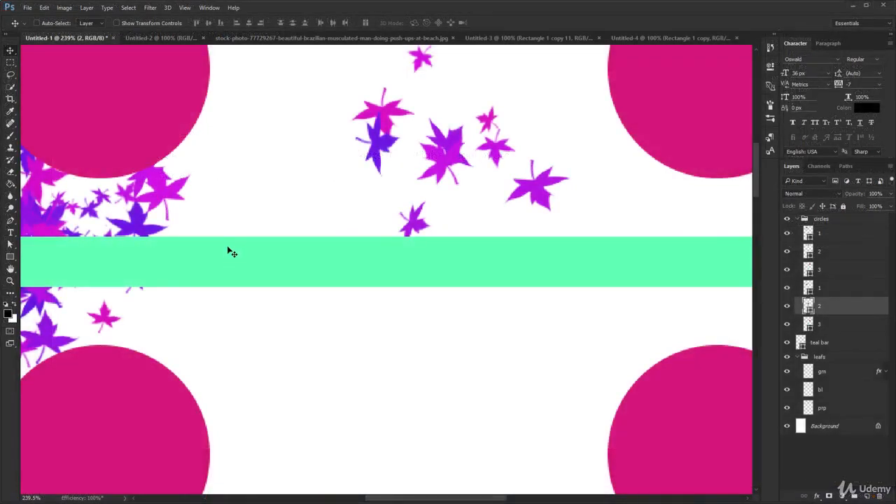
drag(217, 237, 126, 209)
drag(456, 234, 170, 330)
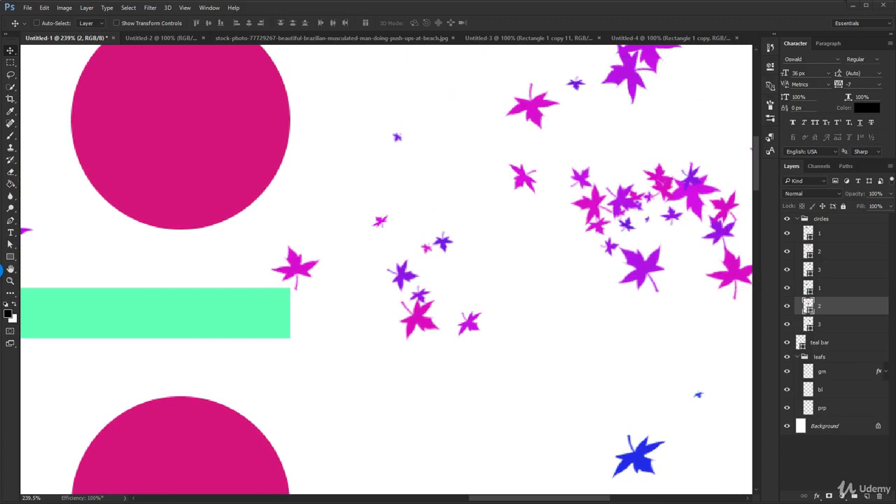
drag(200, 290, 372, 405)
Step: Zoom out to 50% to view the circles artwork and return the view to 100%
key(z)
alt+click(366, 400)
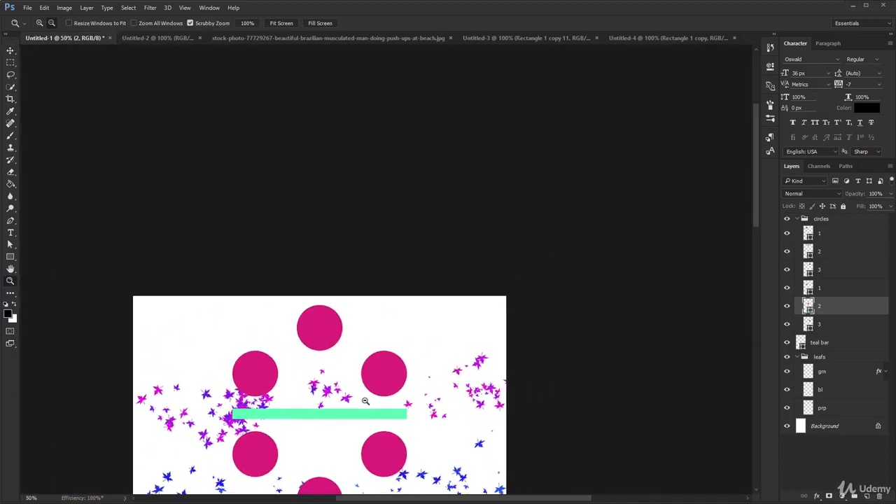
drag(324, 398, 333, 201)
key(v)
key(ctrl+1)
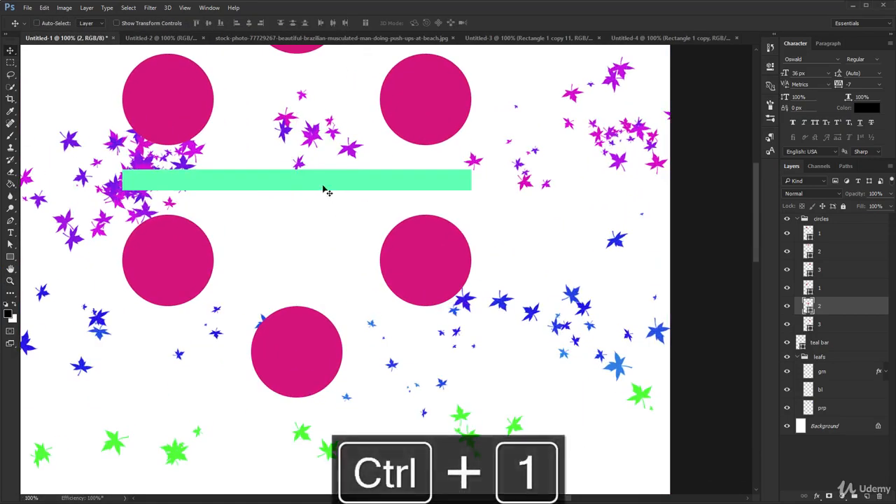
drag(304, 169, 395, 289)
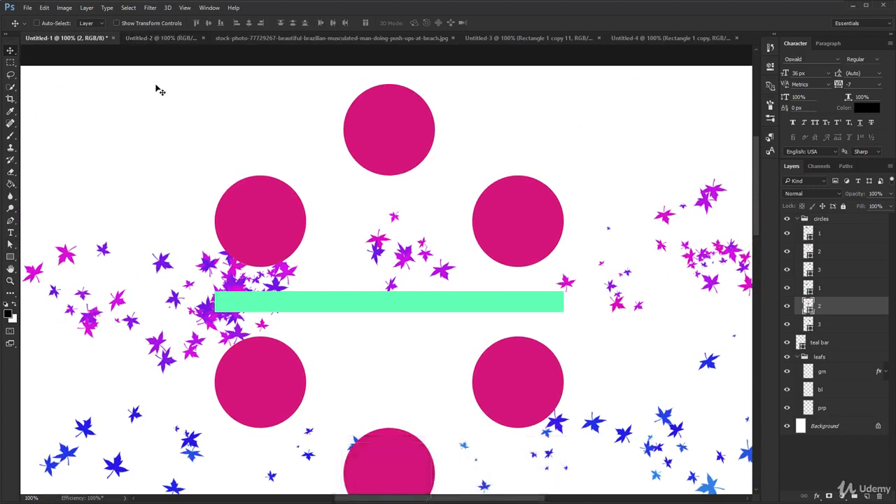
Step: Enlarge both logo shape layers in the Untitled-2 document proportionally to about 187%, and select only Shape 1
click(150, 38)
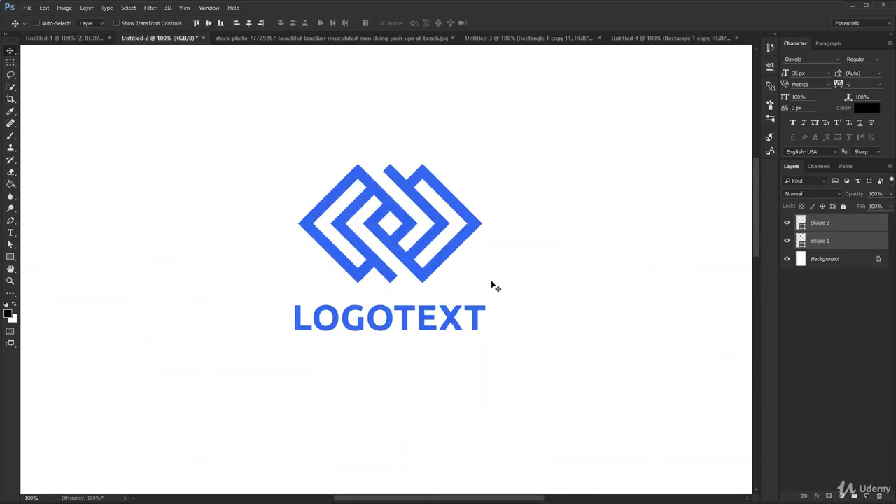
key(ctrl+t)
drag(485, 331, 594, 372)
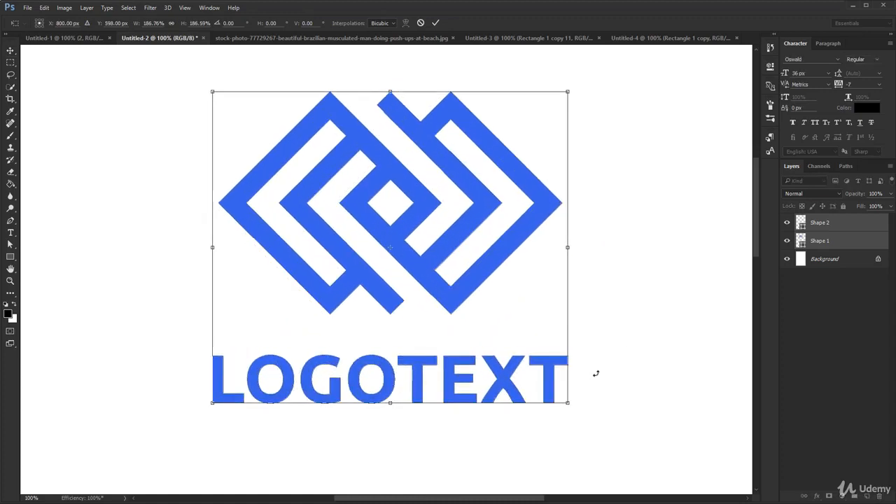
key(Return)
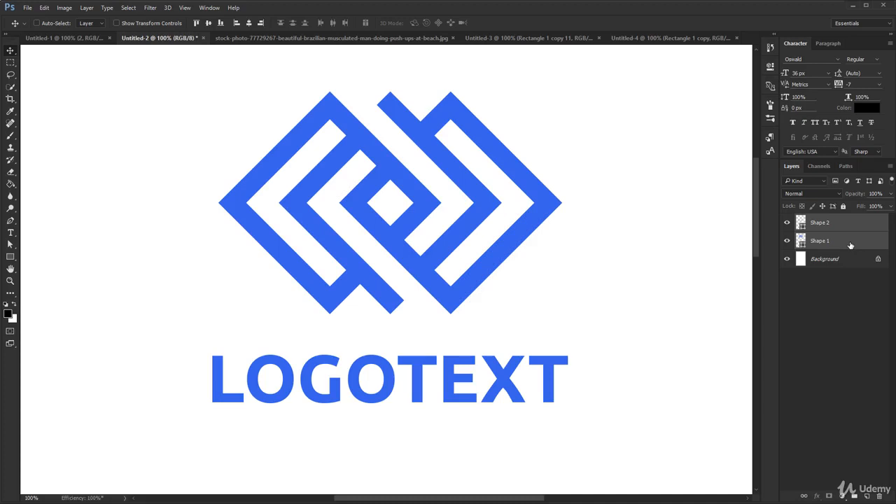
click(850, 244)
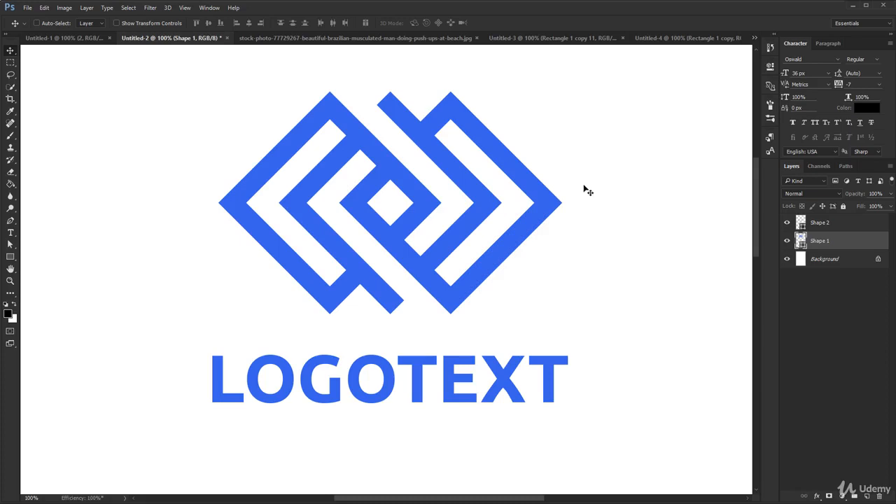
Step: Enlarge the push-up photo on Layer 0 in the stock photo document proportionally to about 248%
click(341, 39)
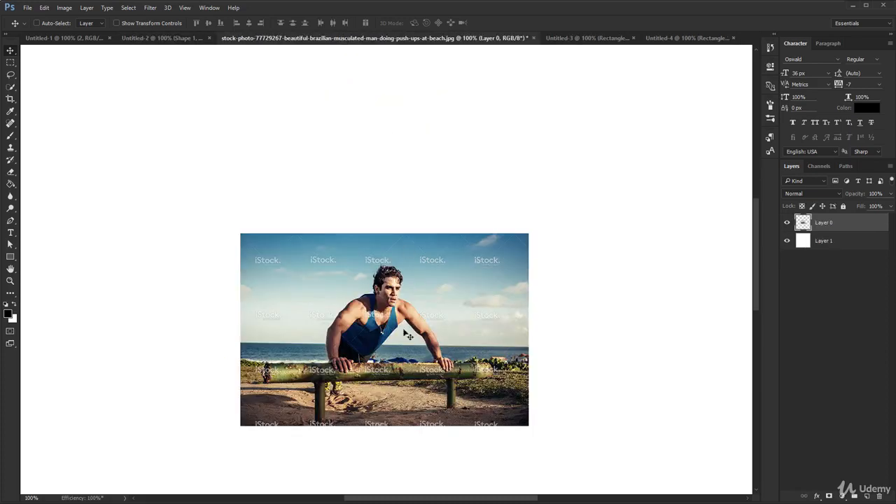
key(ctrl+t)
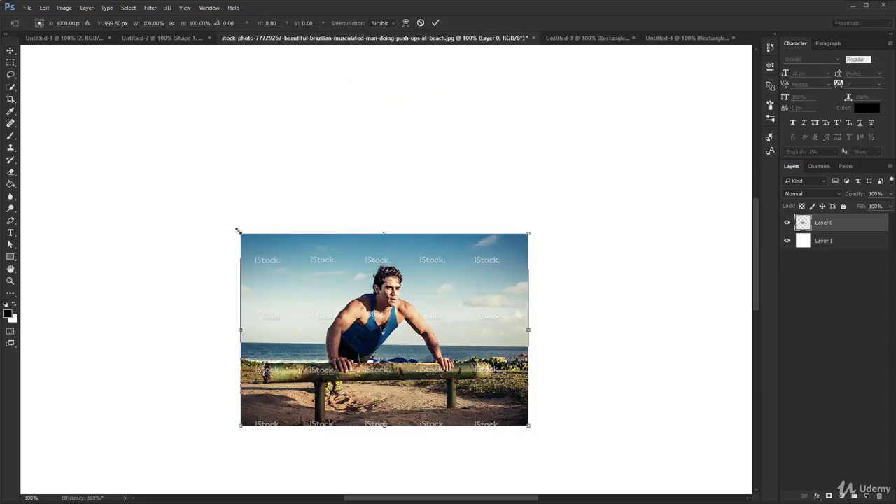
drag(238, 231, 32, 80)
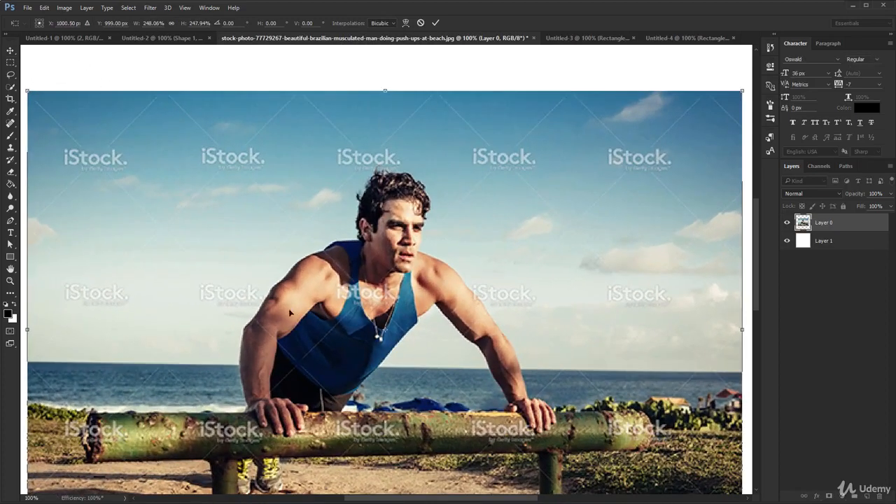
key(Return)
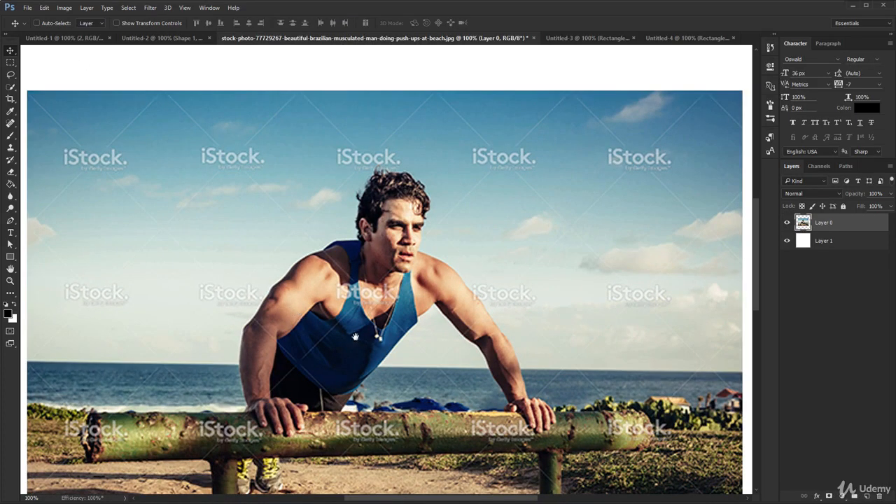
drag(349, 309, 337, 214)
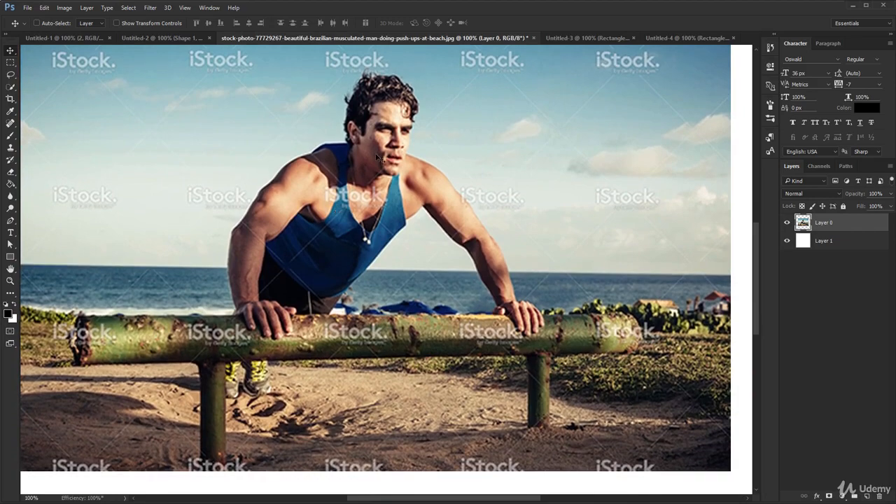
drag(419, 121, 452, 155)
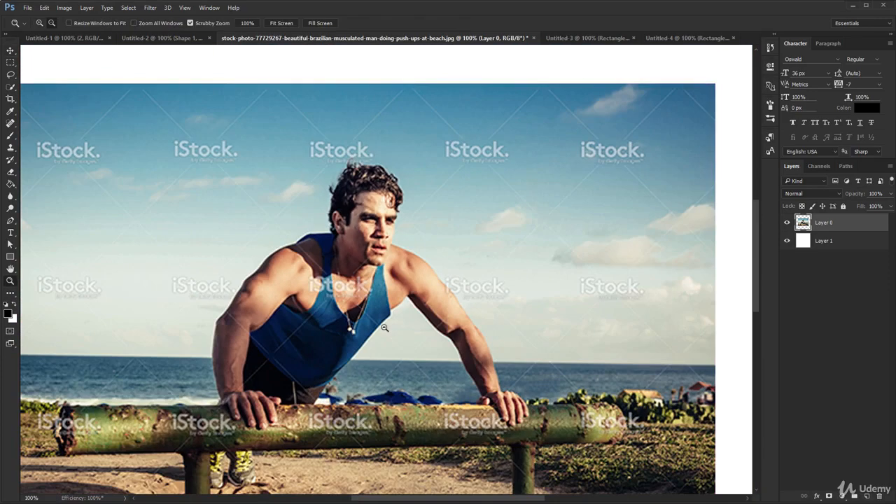
Step: Scale the push-up photo non-proportionally to about 68% width and 87% height, keeping its upper-left corner fixed
ctrl+alt+click(385, 327)
ctrl+alt+click(385, 328)
key(ctrl+t)
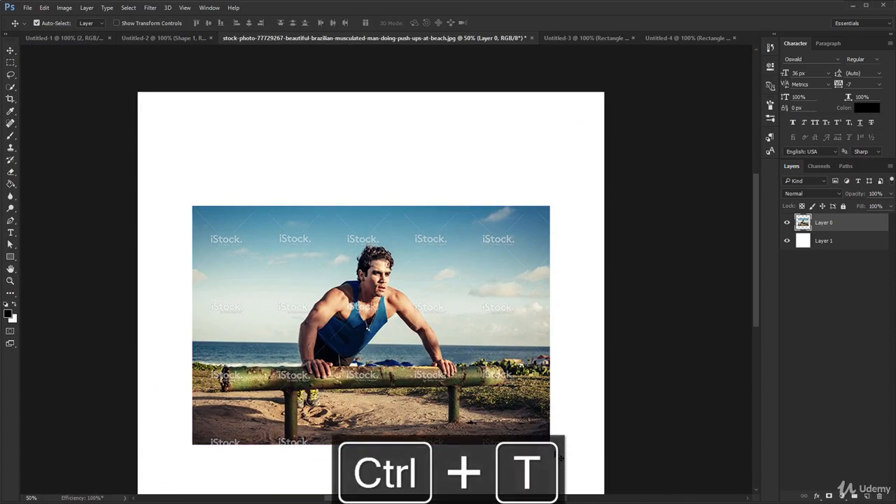
drag(549, 443, 435, 414)
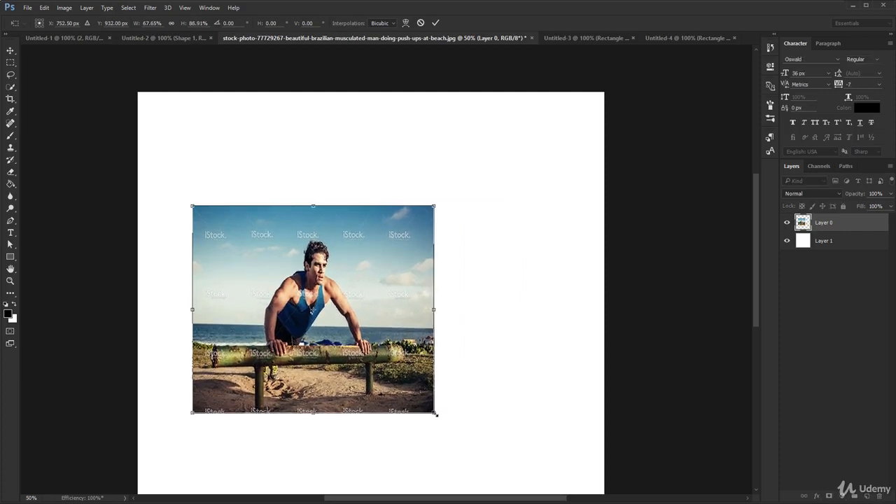
key(Return)
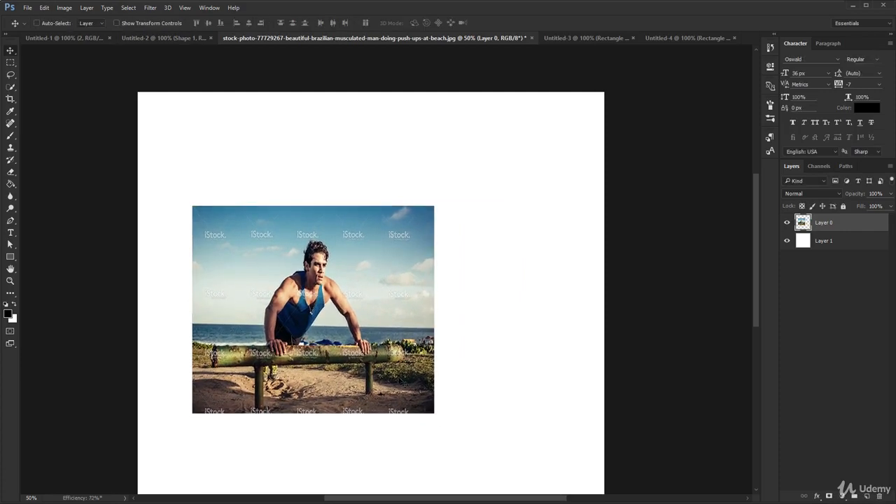
Step: Undo the non-proportional photo scaling, redo it for comparison, and undo it again
key(ctrl+z)
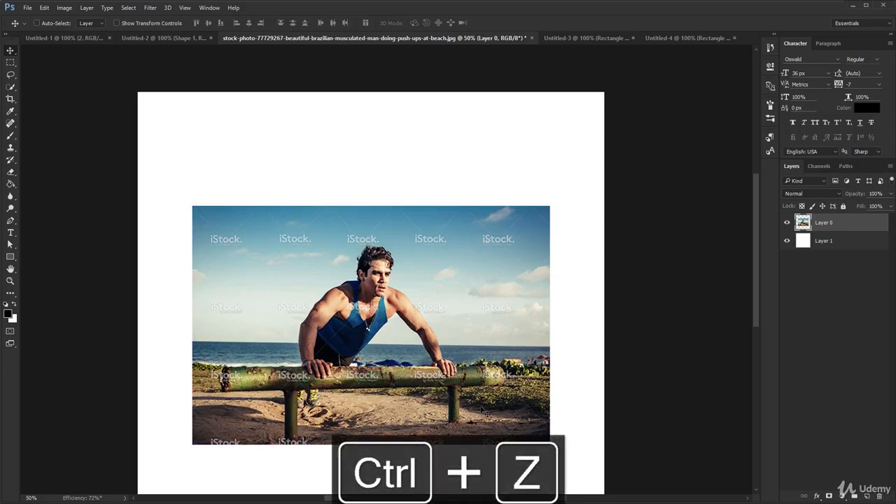
key(ctrl+z)
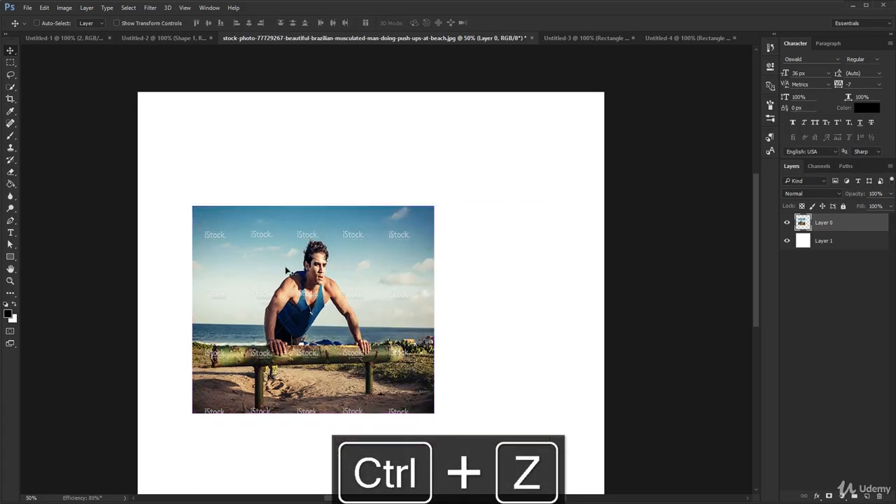
key(ctrl+z)
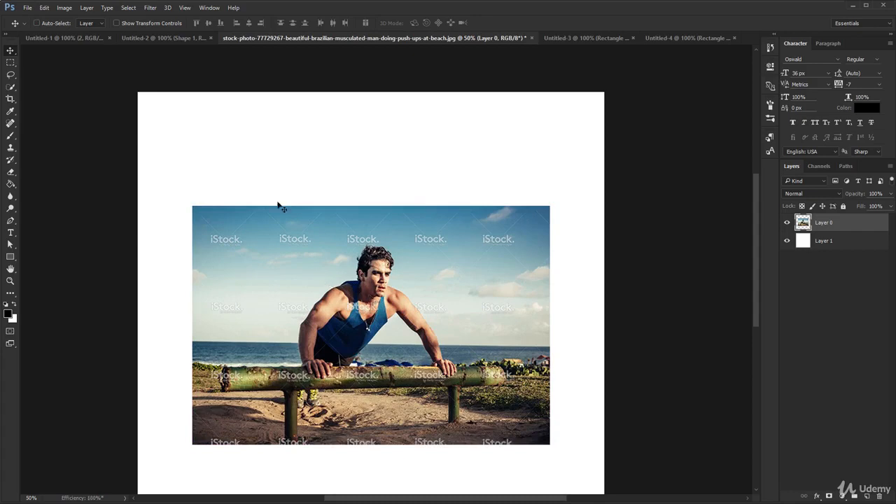
Step: Show the rulers in Untitled-1 and add a vertical guide left of the circles and a horizontal guide near the top circle's lower edge
click(52, 40)
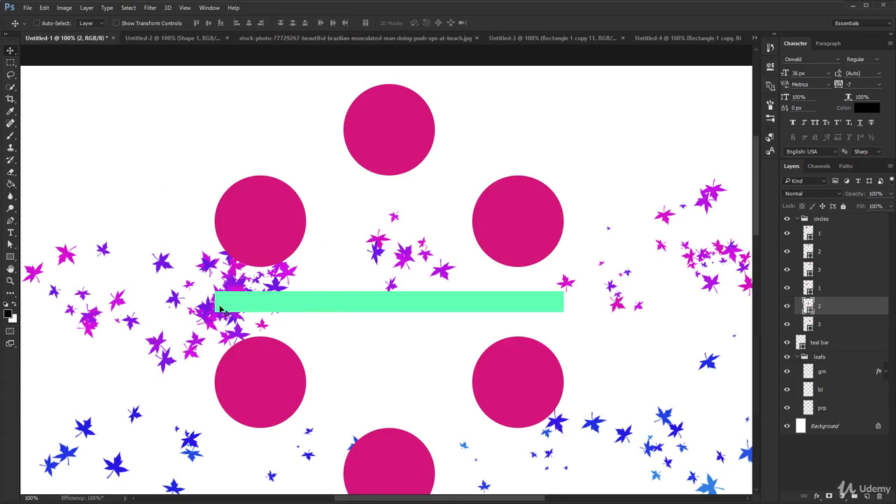
key(ctrl+r)
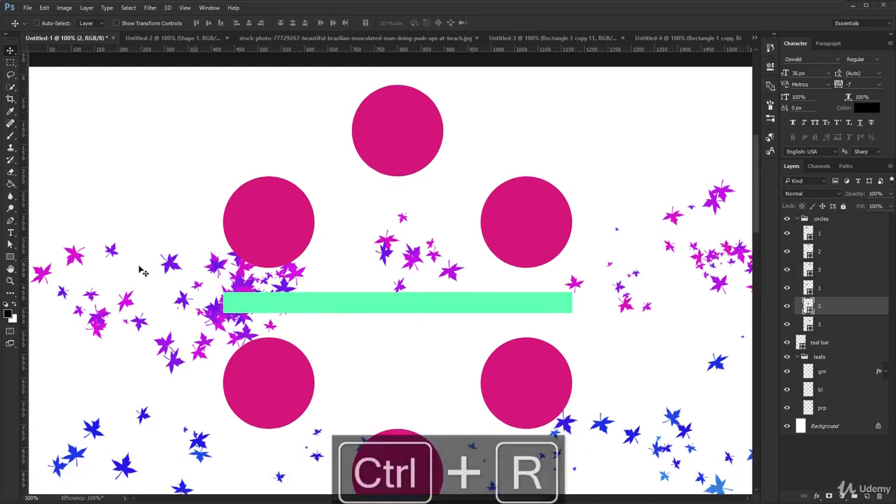
scroll(137, 270, down, 2)
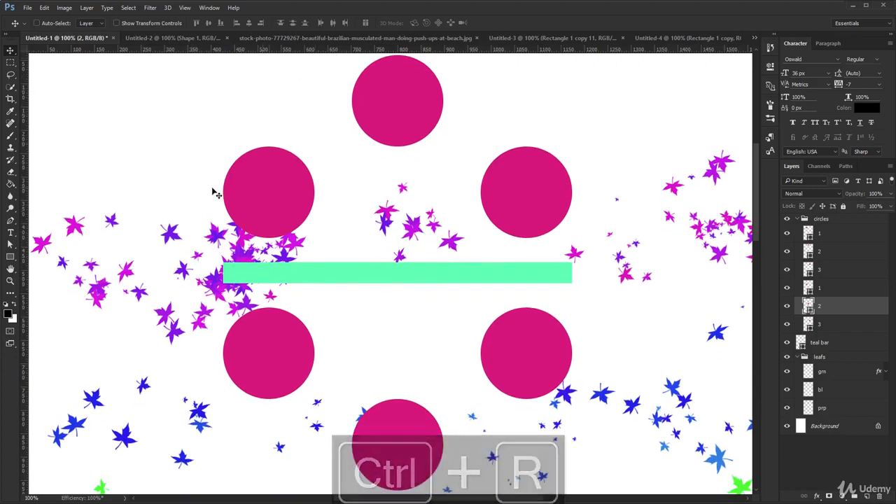
drag(25, 312, 195, 313)
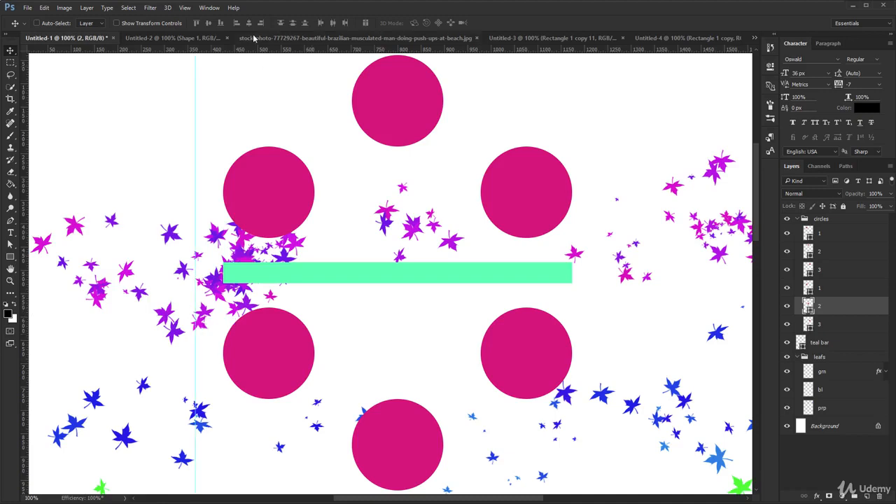
drag(260, 50, 285, 144)
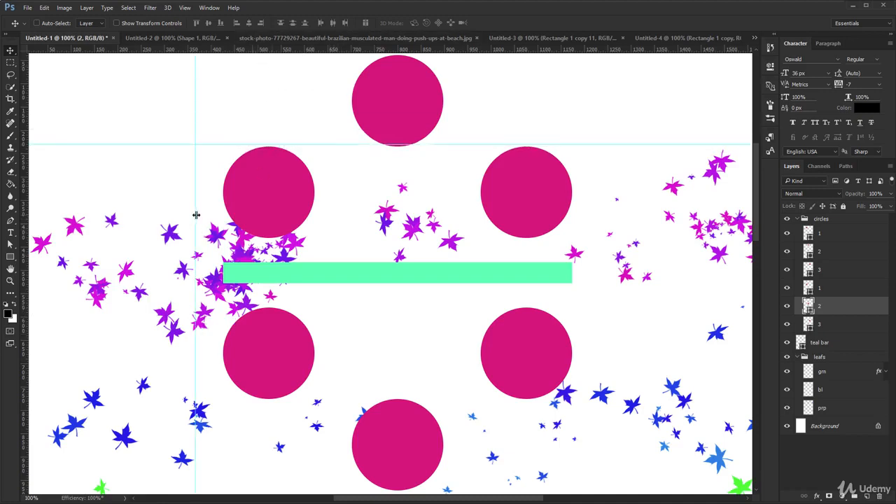
Step: Remove the vertical guide and move the horizontal guide slightly upward
drag(196, 214, 24, 223)
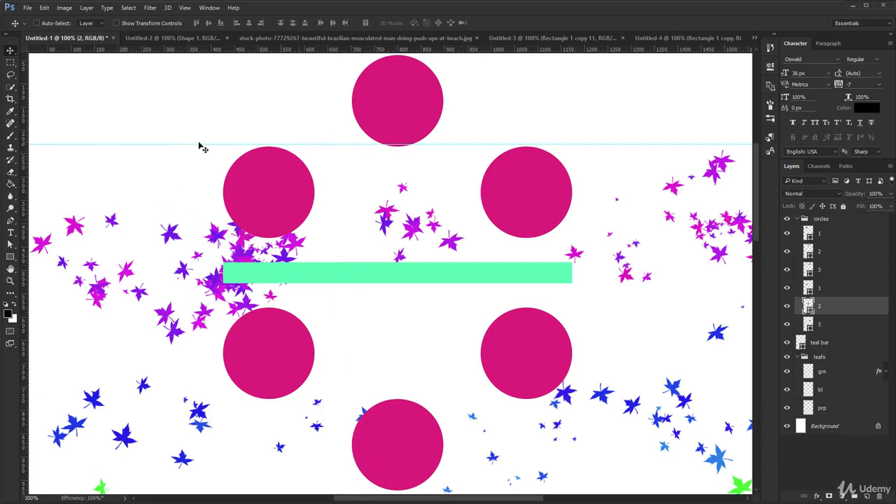
drag(205, 144, 208, 141)
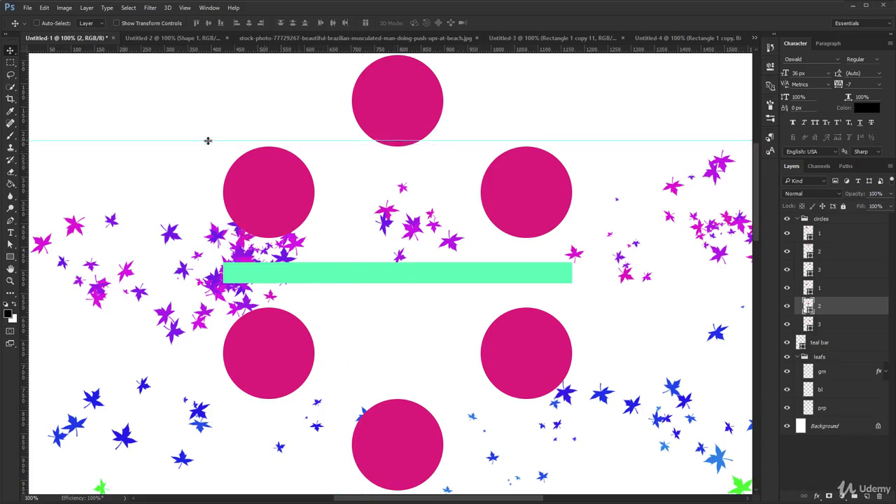
Step: Hide the guides in the circles document
key(ctrl+semicolon)
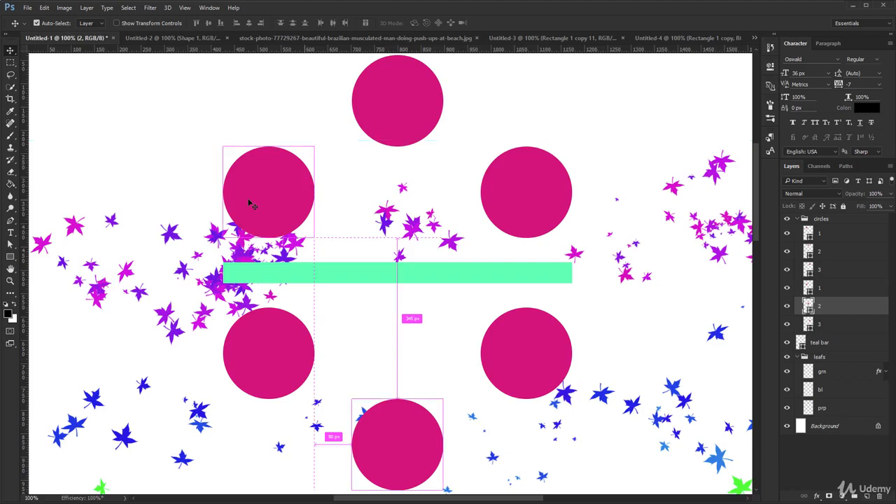
Step: Show the guides in Untitled-1, hide them, and show them again
key(ctrl+semicolon)
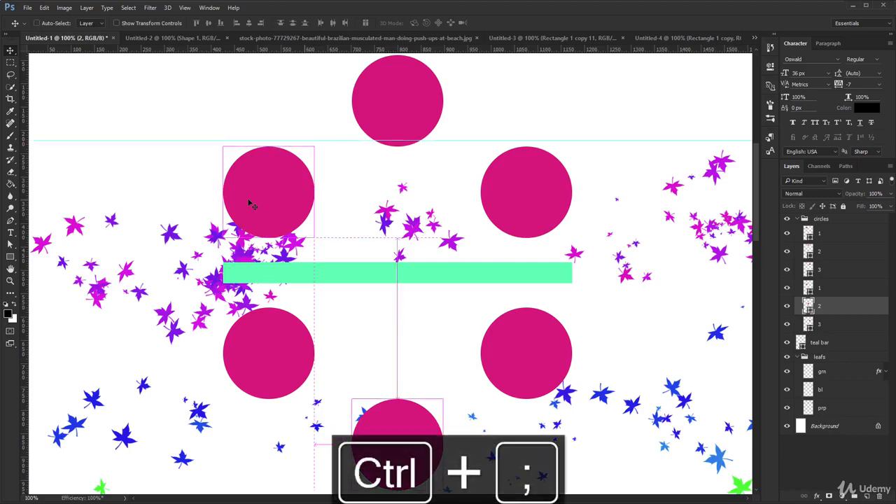
click(184, 8)
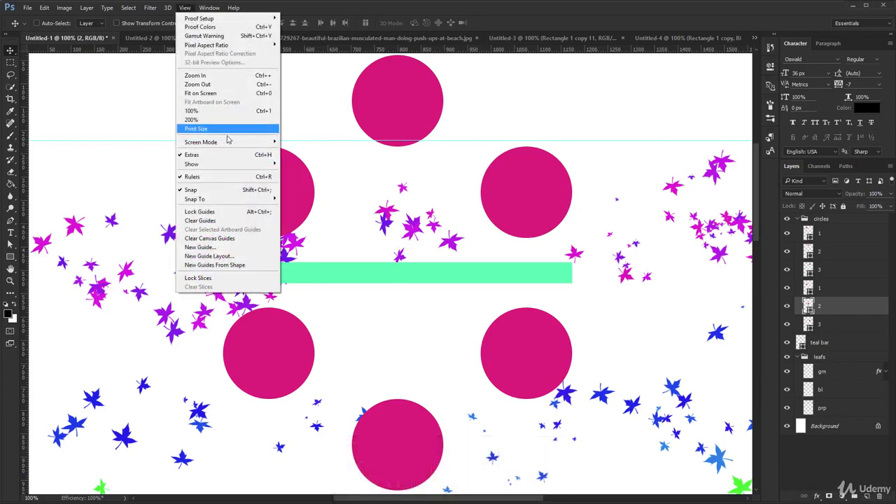
mouse_move(233, 165)
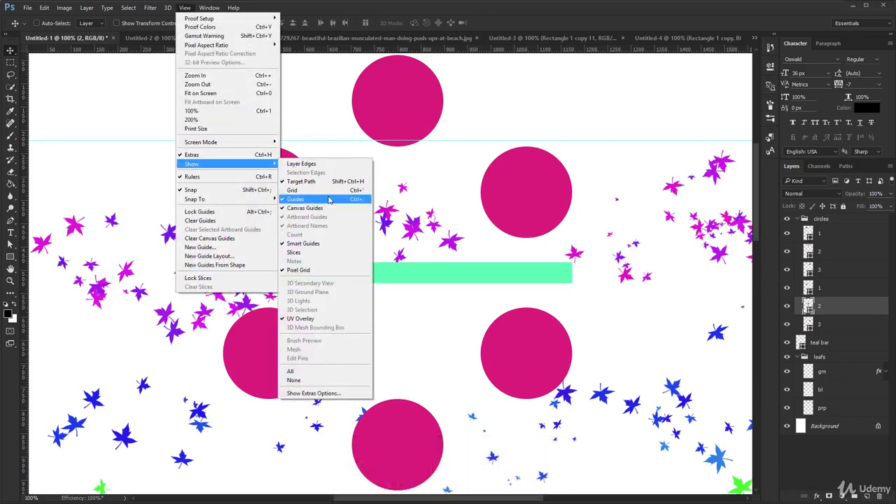
click(329, 200)
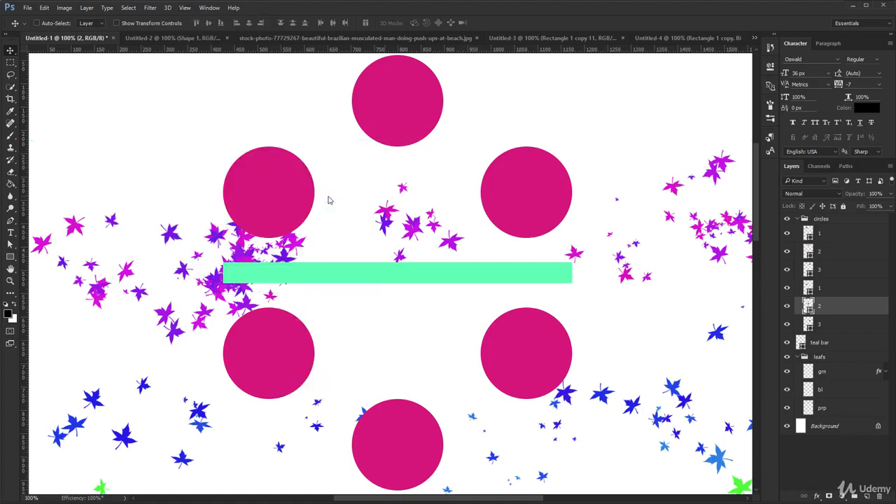
key(ctrl+semicolon)
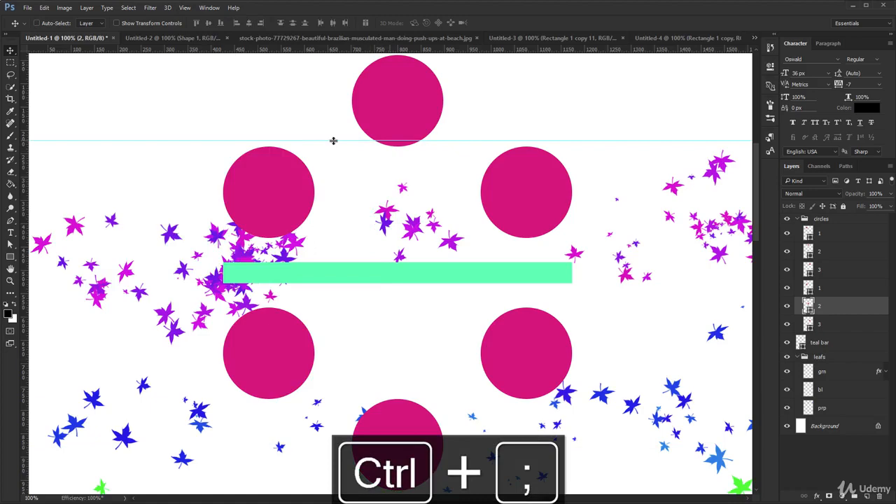
Step: Lock the guides and unlock them again, with the view close up on the horizontal guide
key(ctrl+alt+semicolon)
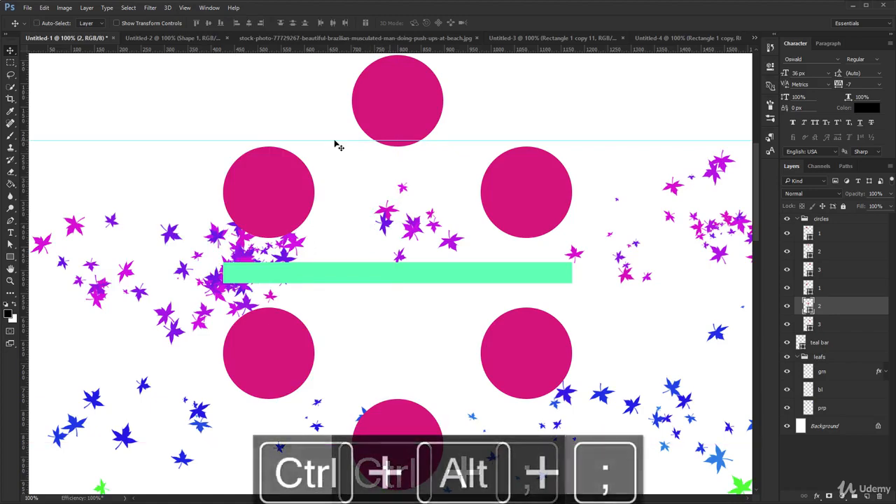
key(ctrl+space)
drag(334, 133, 437, 206)
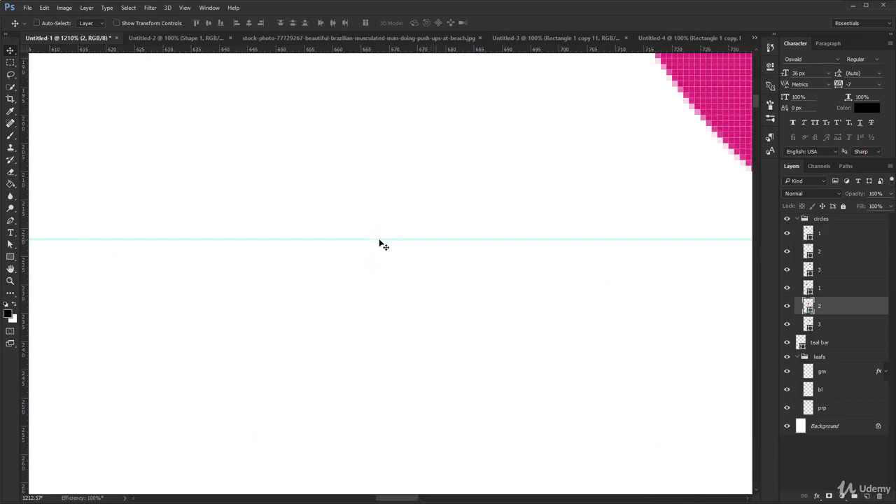
click(186, 8)
click(203, 211)
Step: Move the horizontal guide down to about 240 px and remove it from the circles document at 100% zoom
drag(276, 239, 278, 354)
key(ctrl+1)
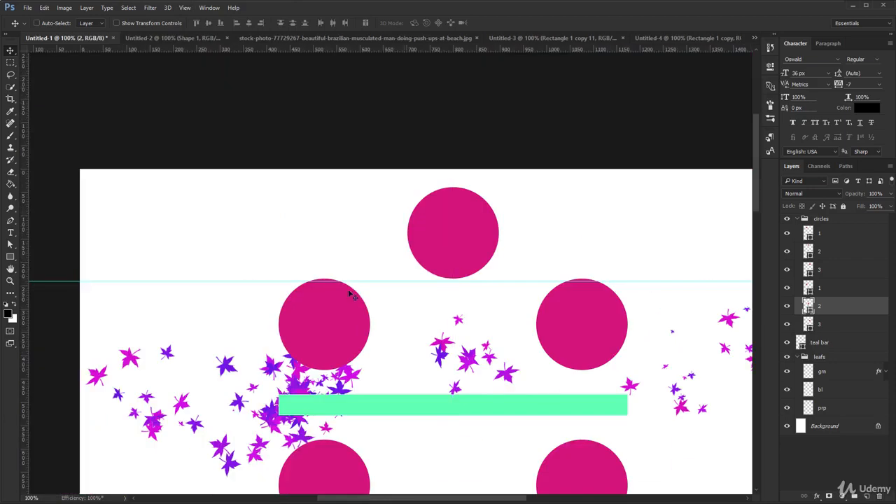
drag(380, 280, 393, 91)
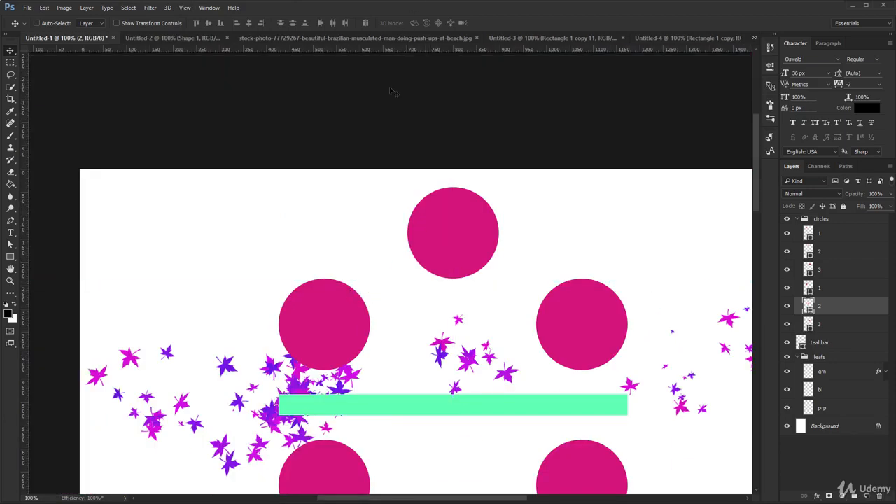
Step: In Untitled-3, shift the Rectangle 1 copy 9 and Rectangle 1 copy 10 bars slightly to the left
click(520, 38)
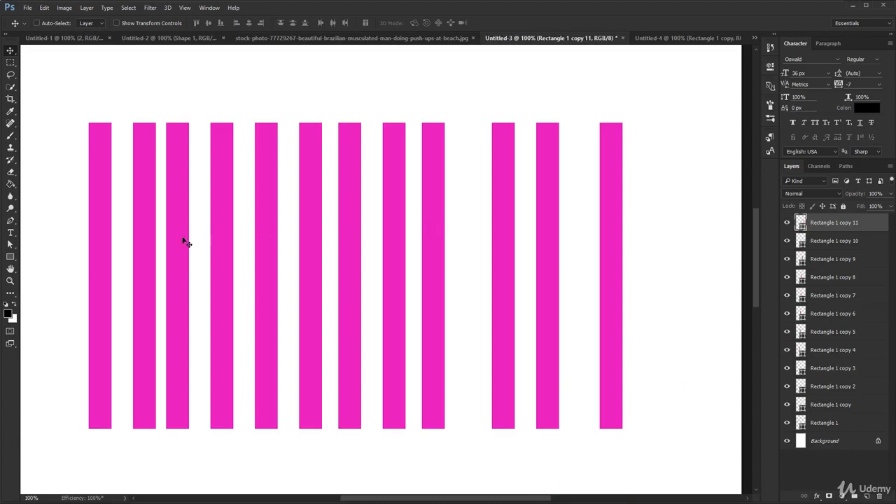
mouse_move(516, 316)
mouse_down()
mouse_move(481, 317)
mouse_move(509, 322)
mouse_up()
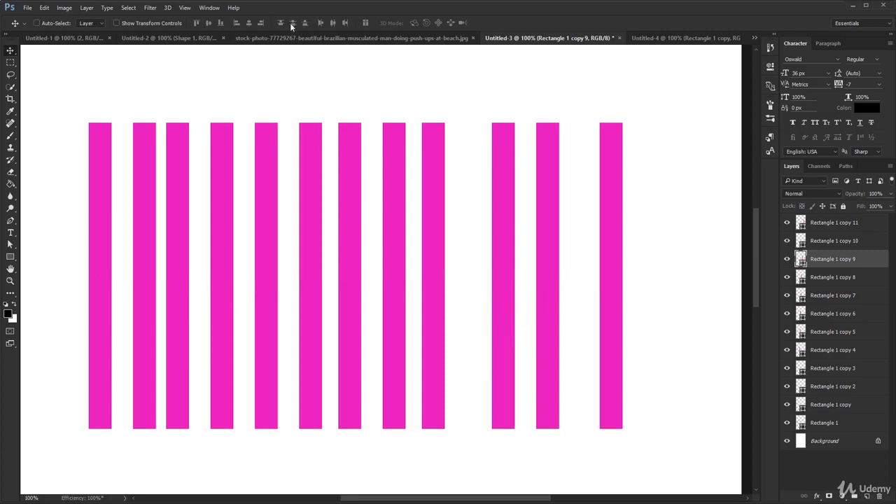
mouse_move(530, 301)
mouse_down()
mouse_move(497, 302)
mouse_move(537, 313)
mouse_up()
ctrl+click(544, 316)
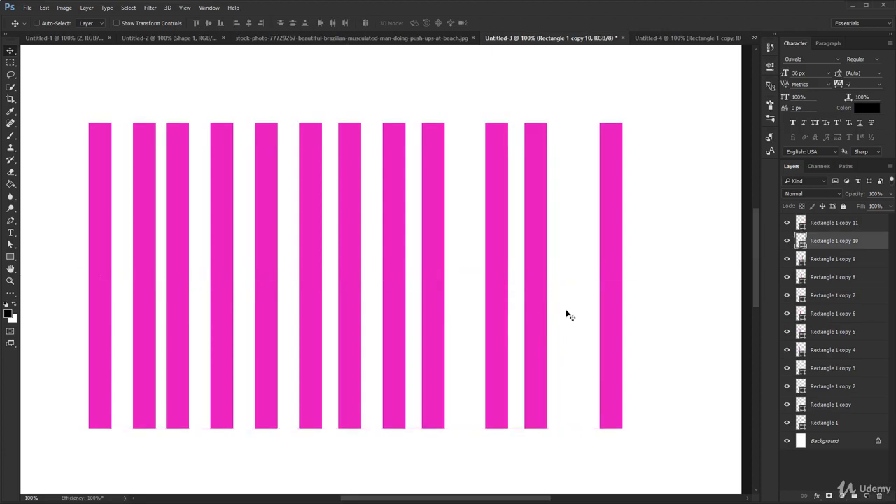
Step: Select all rectangle layers from Rectangle 1 copy 11 down to Rectangle 1 and distribute their horizontal centers
click(840, 222)
shift+click(862, 425)
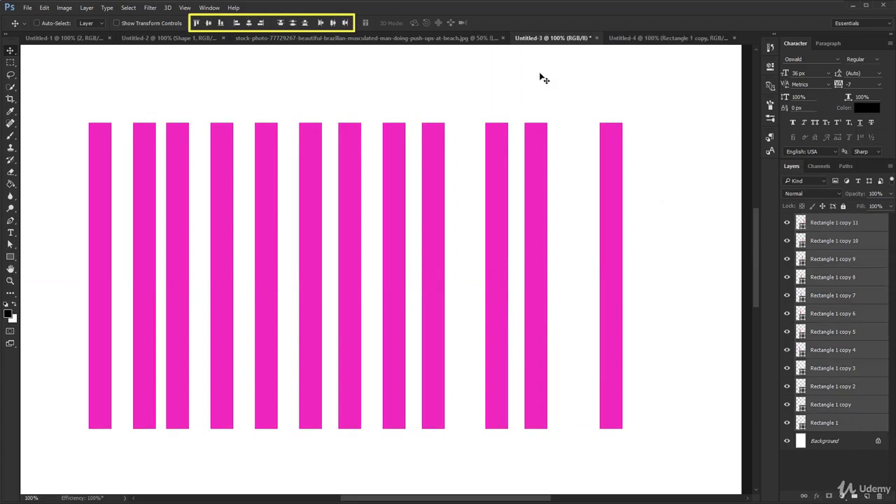
click(333, 23)
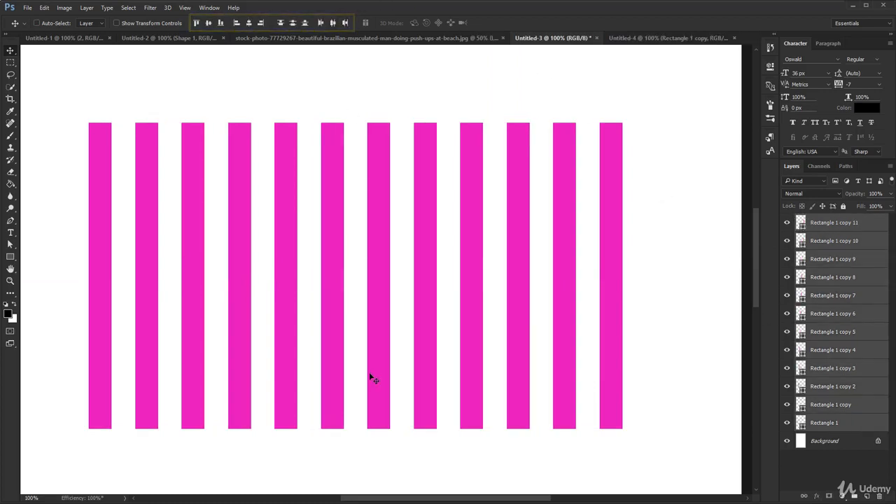
Step: In Untitled-4, lower the fill of the Rectangle 1 layer to 0% and restore it to 100%
click(647, 38)
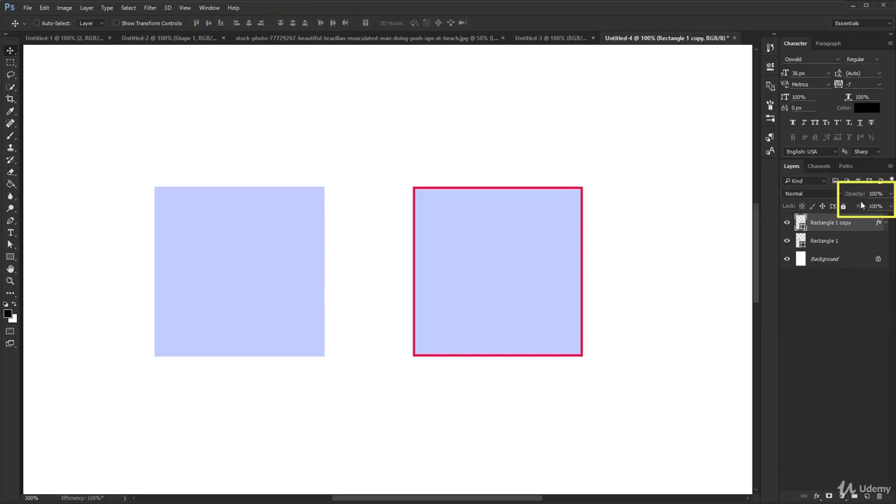
ctrl+click(268, 298)
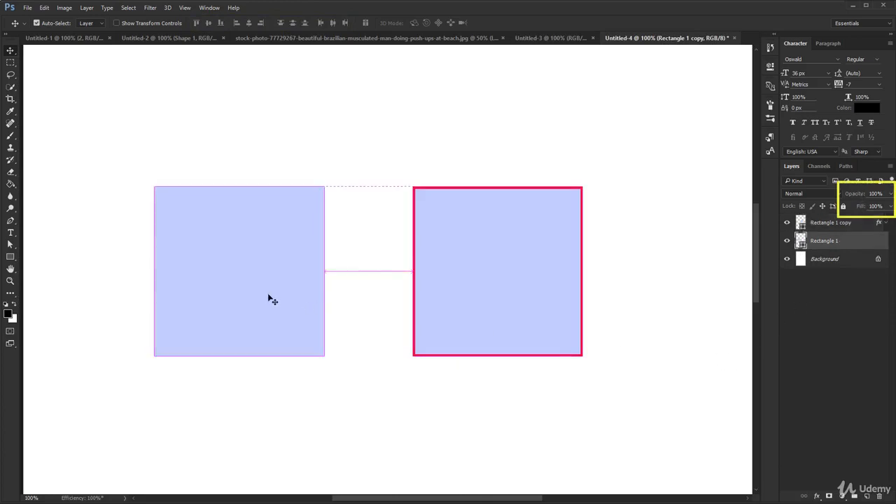
mouse_move(851, 195)
mouse_down()
mouse_move(844, 197)
mouse_move(890, 199)
mouse_move(848, 209)
mouse_up()
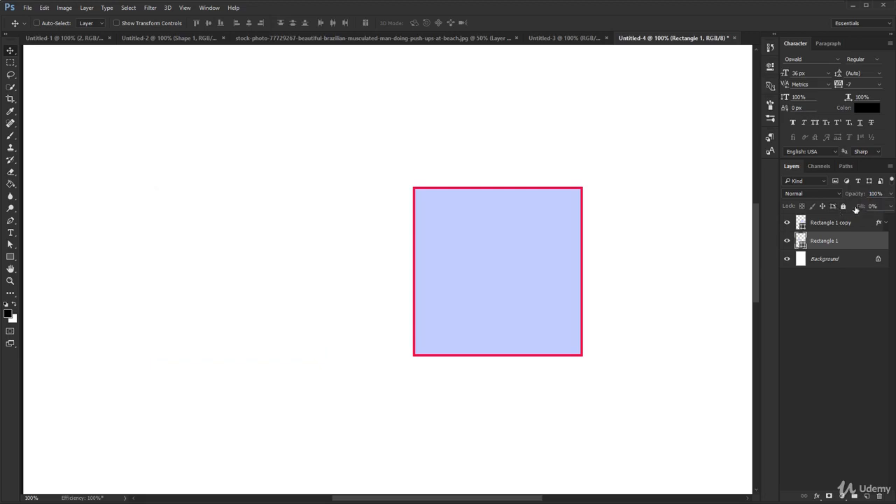
drag(856, 210, 879, 210)
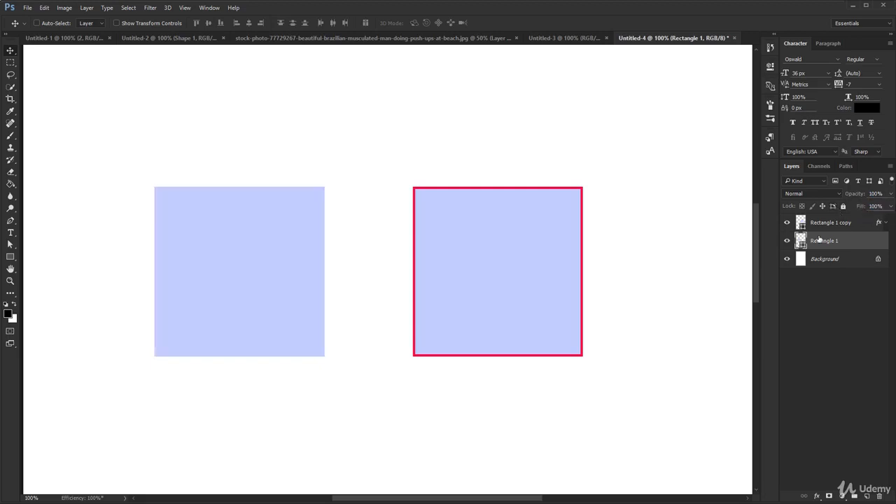
Step: Set the fill of the red-stroked Rectangle 1 copy layer to 0%
ctrl+click(532, 286)
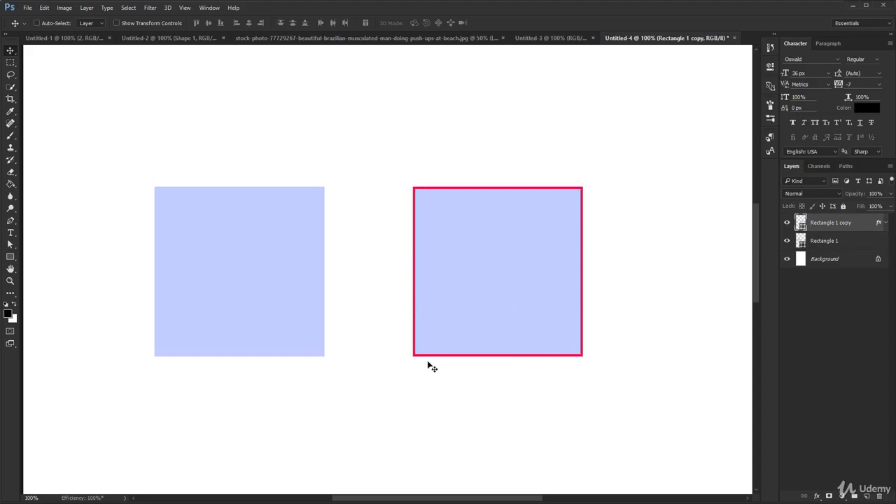
mouse_move(861, 198)
mouse_down()
mouse_move(843, 200)
mouse_move(871, 203)
mouse_move(851, 208)
mouse_move(858, 209)
mouse_up()
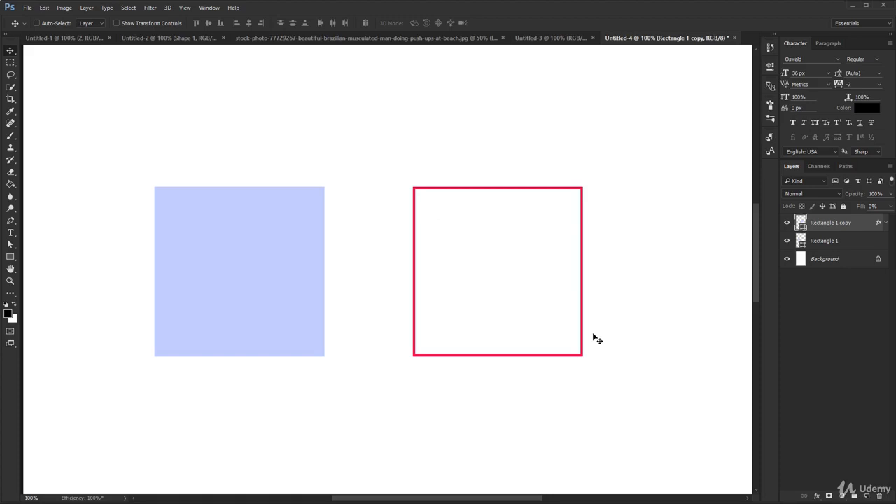
Step: Draw a circled left-arrow custom shape about 246 px wide and move it above the gap between the two squares
click(12, 259)
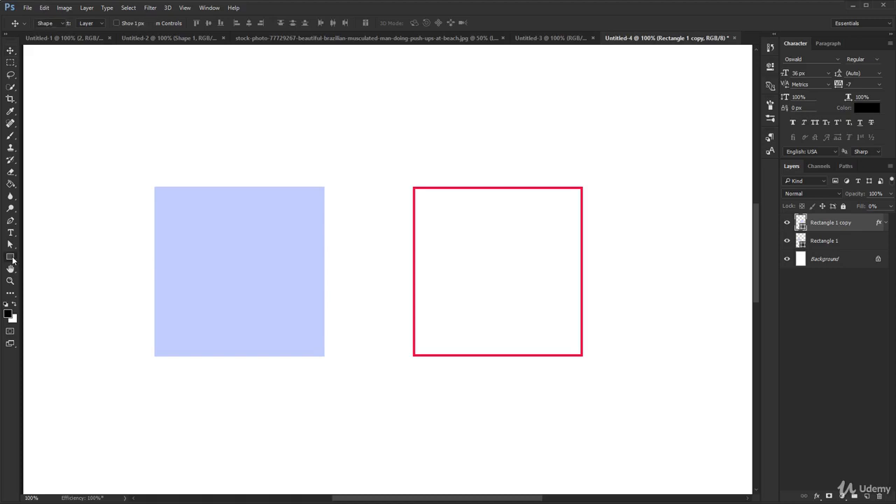
right_click(12, 258)
click(61, 301)
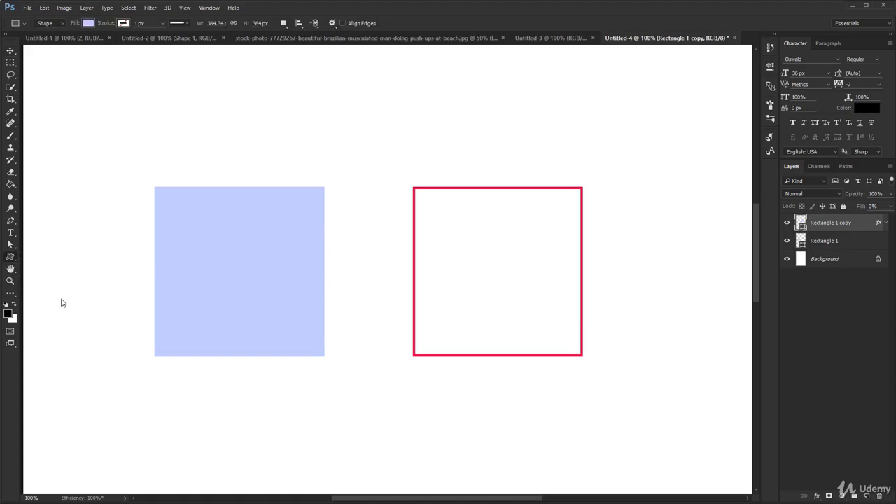
click(367, 25)
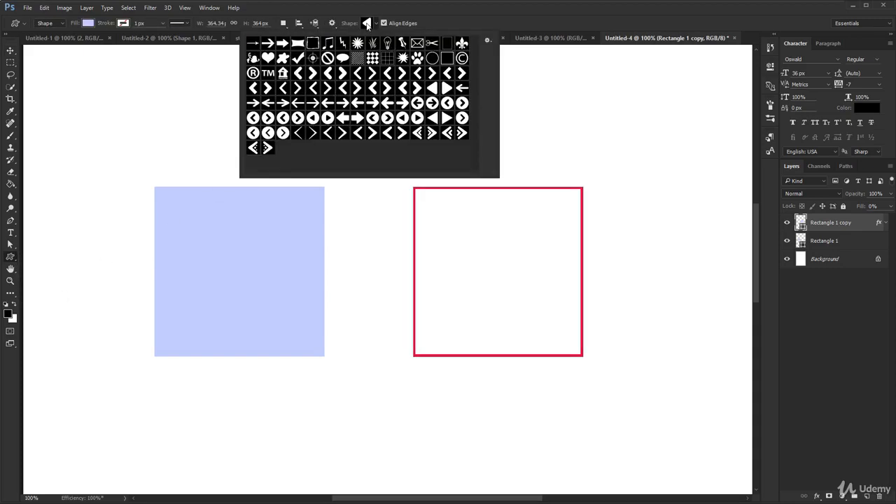
click(402, 118)
mouse_move(157, 113)
mouse_down()
mouse_move(320, 220)
mouse_move(275, 230)
mouse_up()
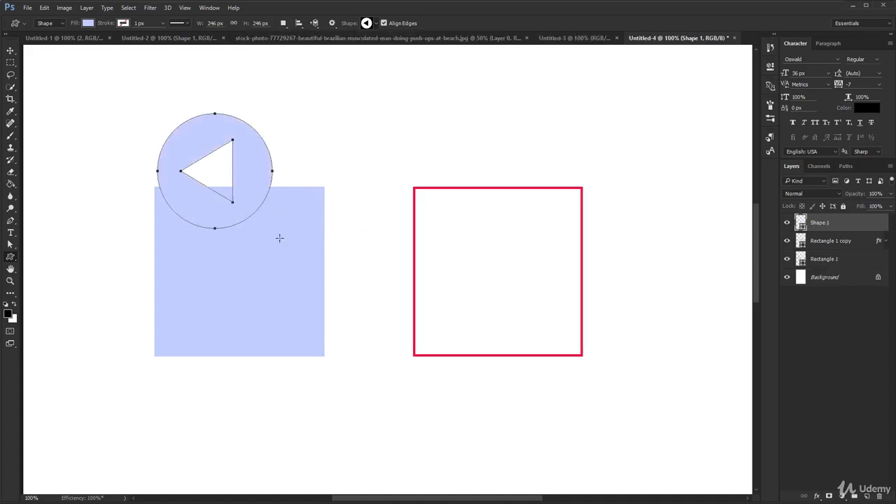
key(v)
drag(230, 180, 391, 140)
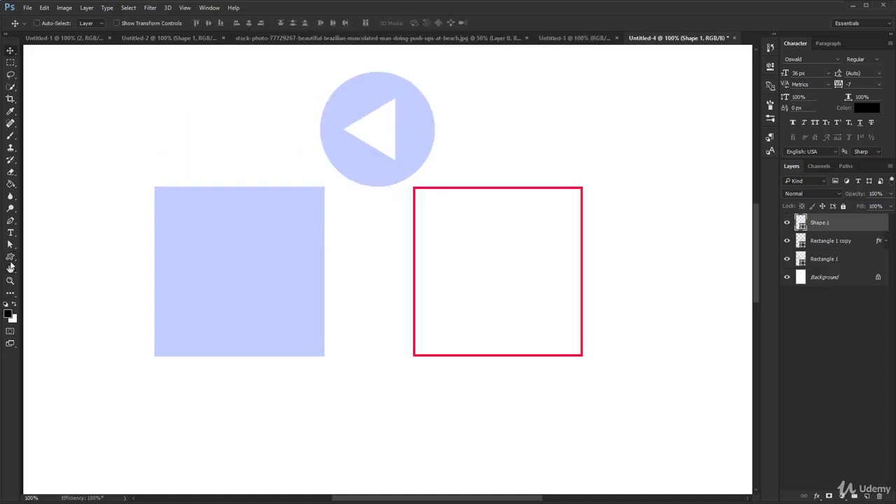
Step: Draw a circle about 582 px across with the Ellipse tool over the blue square and recolor it to pink ffbfbf
click(10, 257)
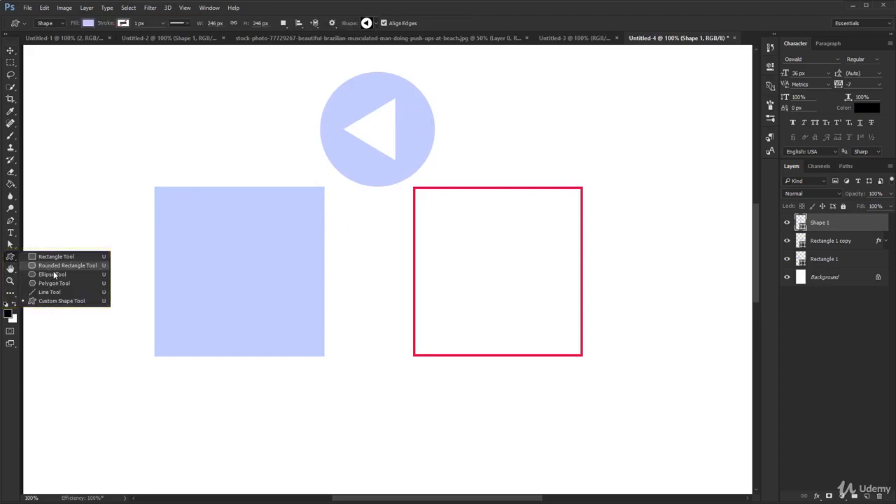
click(51, 275)
drag(78, 181, 392, 453)
key(v)
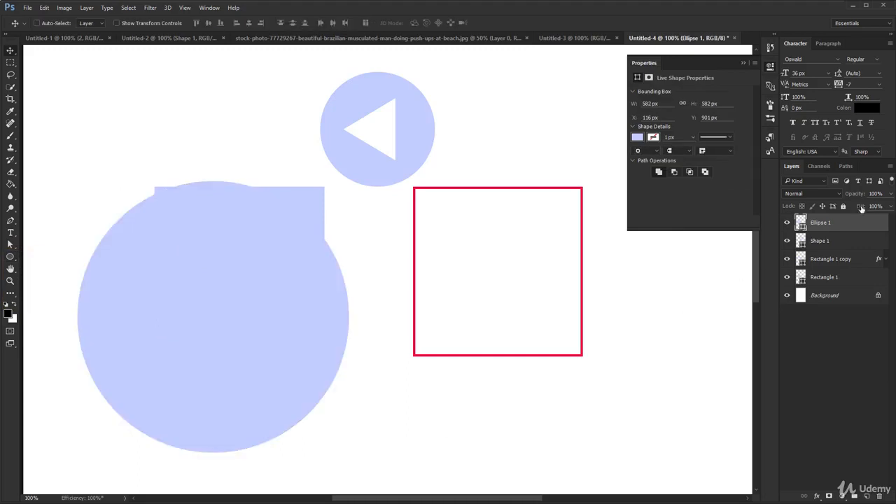
double_click(801, 222)
drag(521, 320, 521, 280)
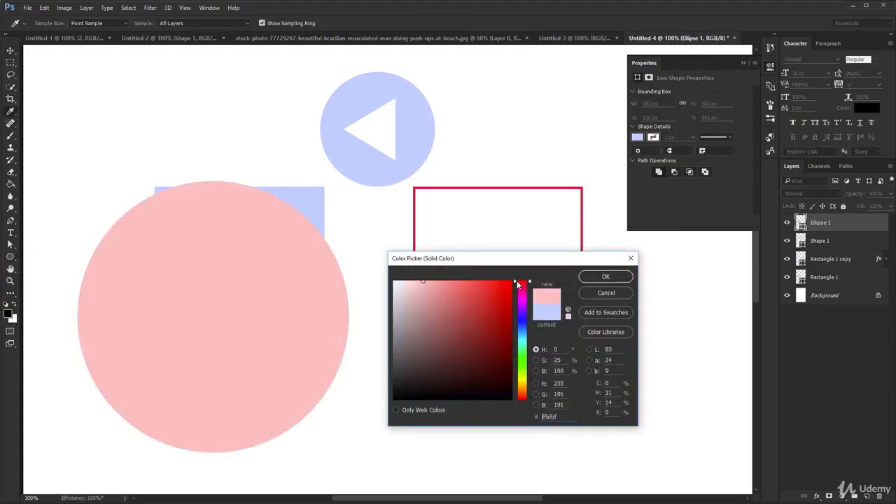
click(605, 277)
Step: Draw a closed five-point shape about 430 by 164 px above the pink circle with the Pen tool
key(p)
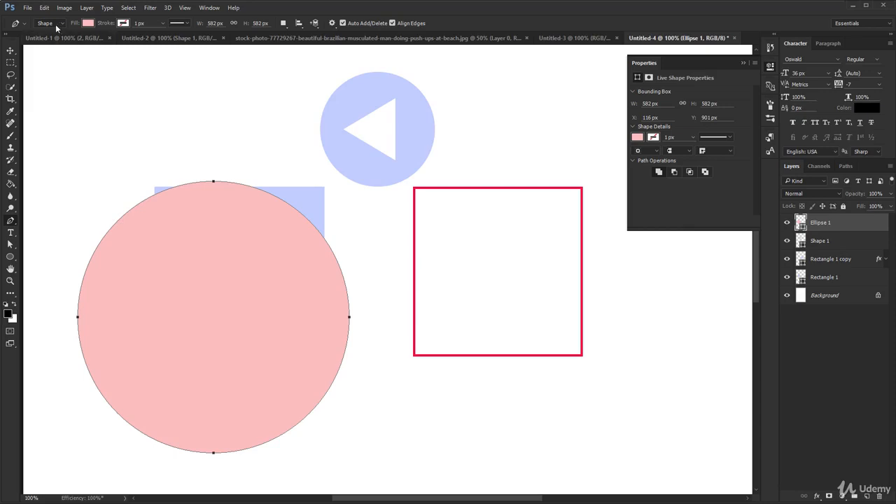
click(63, 79)
click(57, 134)
click(255, 134)
click(258, 86)
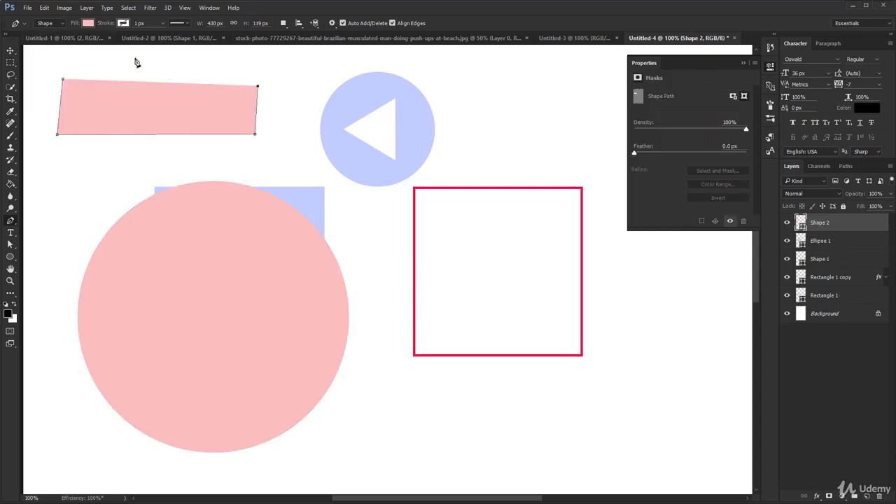
click(135, 59)
click(63, 79)
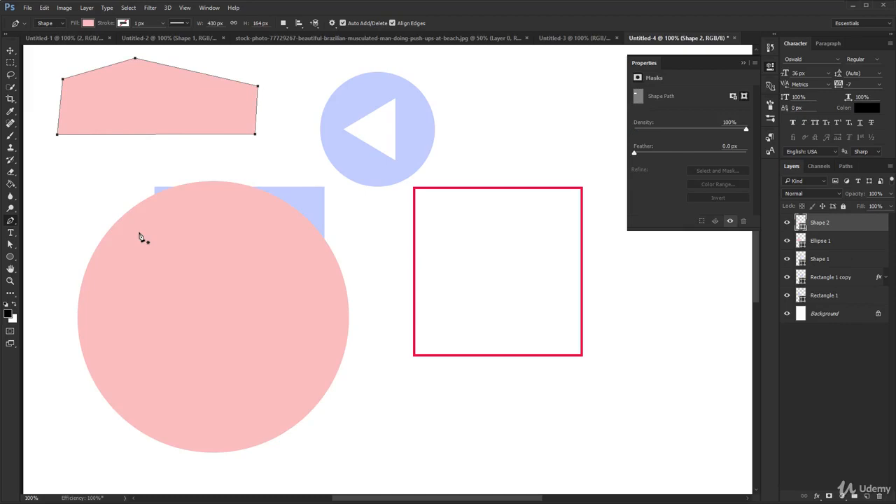
key(v)
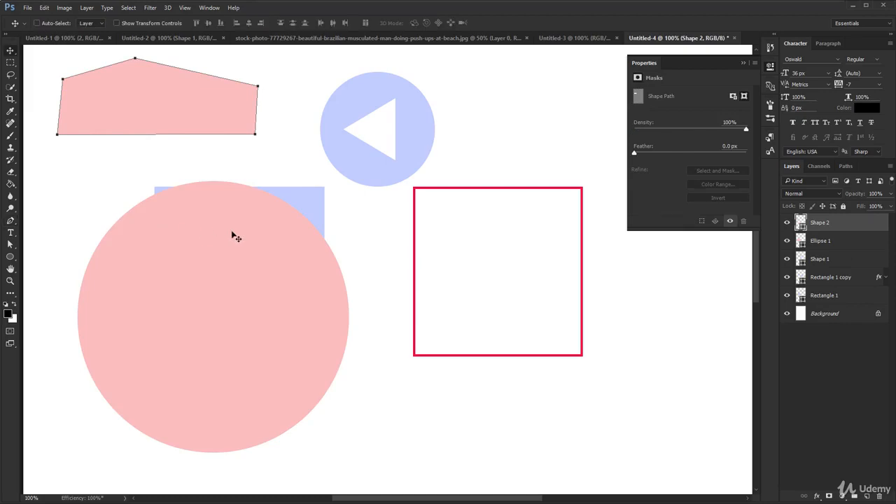
Step: Collapse the shape properties and delete the Shape 2, Ellipse 1 and Shape 1 layers
click(772, 67)
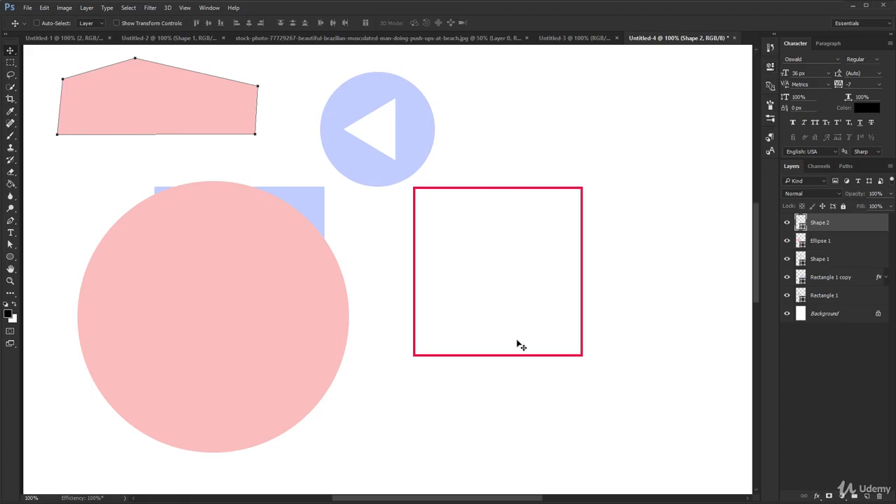
shift+click(850, 258)
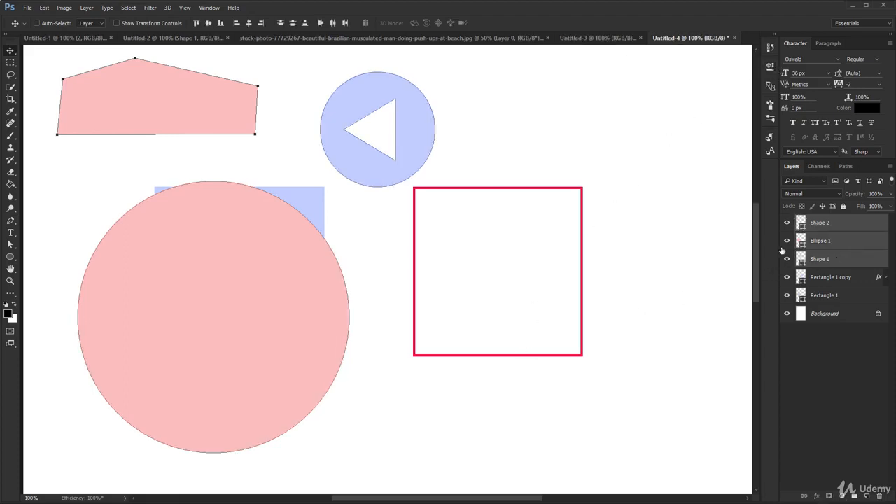
key(Delete)
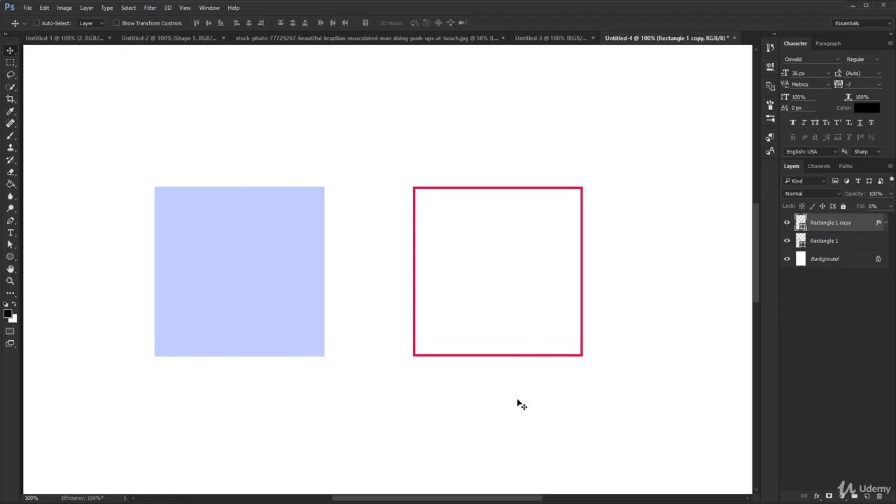